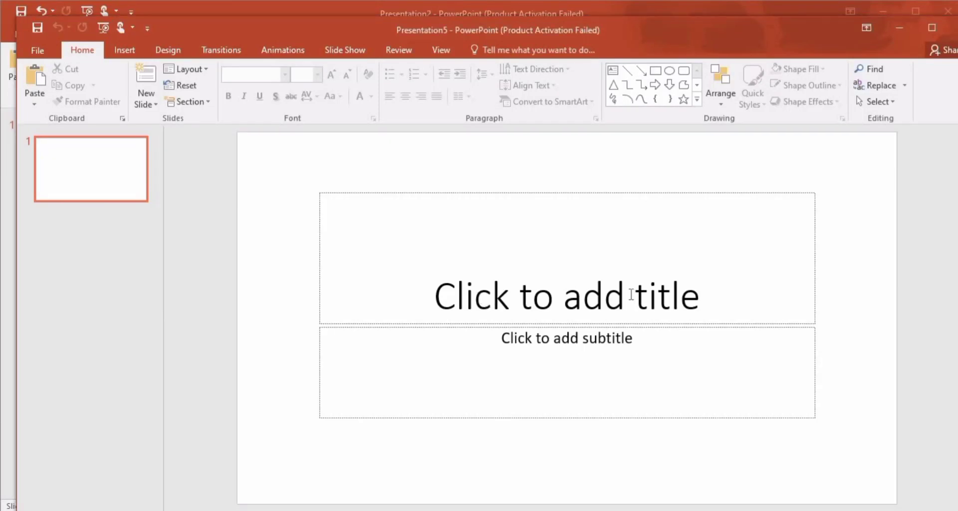
- Enter "HOW TO CREATE TRACING BOOK IN POWER POINT" as the title of the first slide
left_click(631, 294)
type("H")
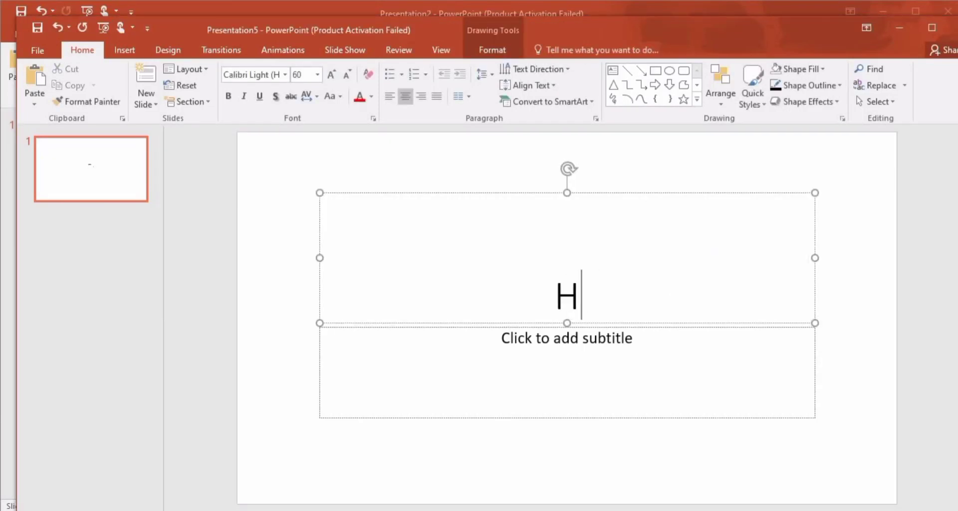
type("OW TO CRE")
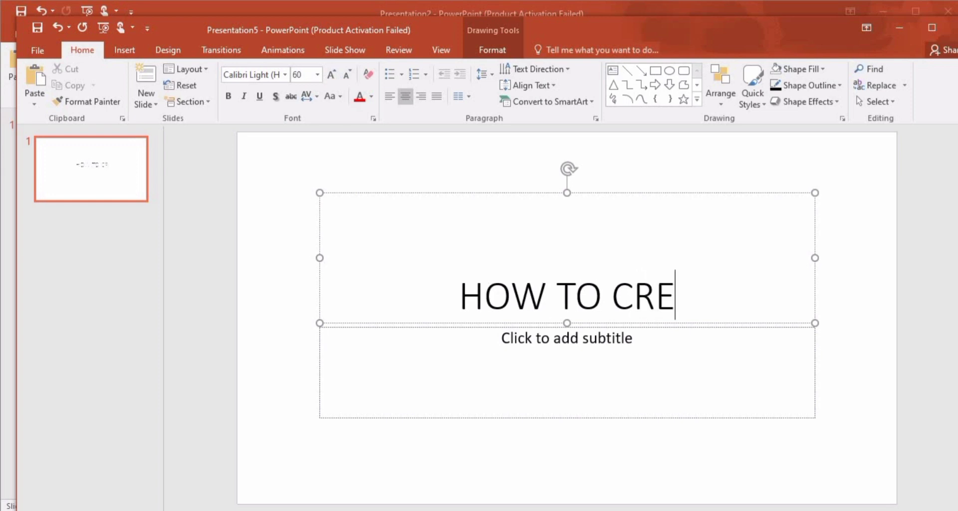
type("ATE TRACI")
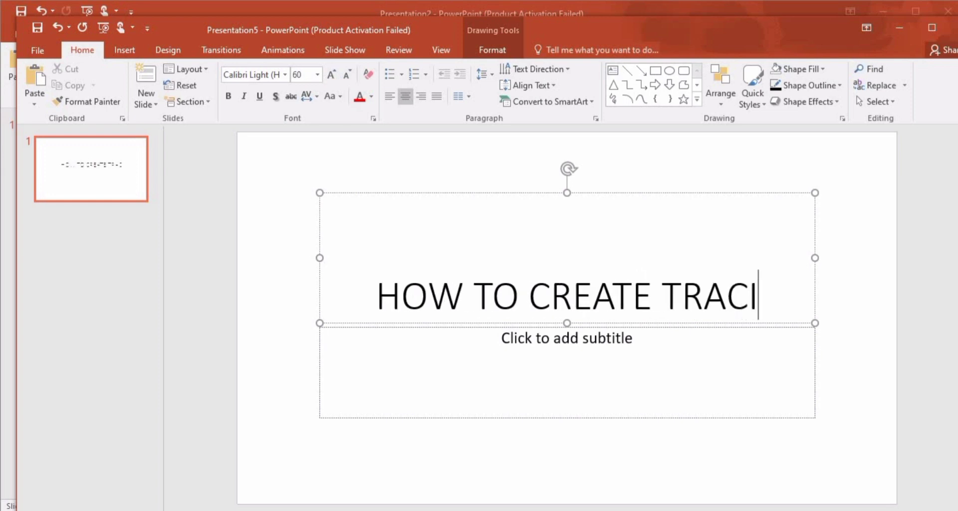
type("NG BOOK I")
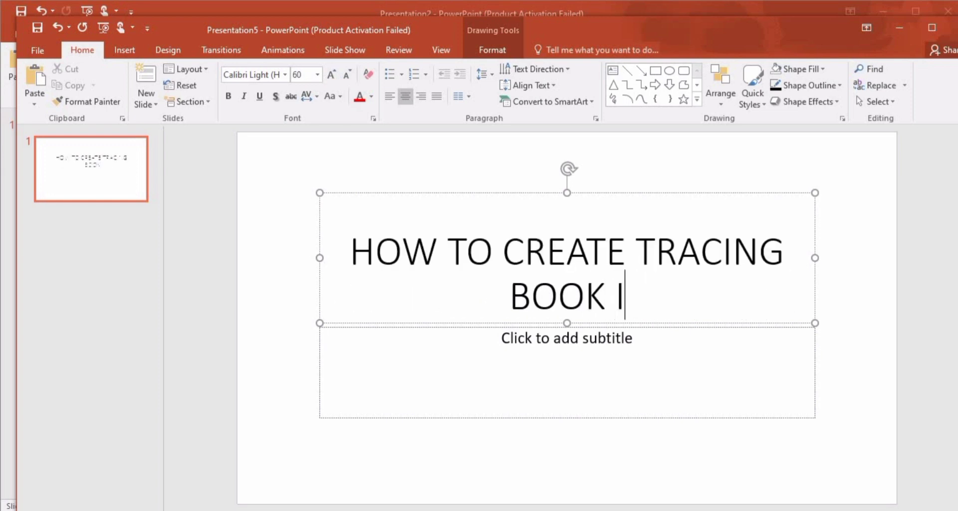
type("N POWER POINT")
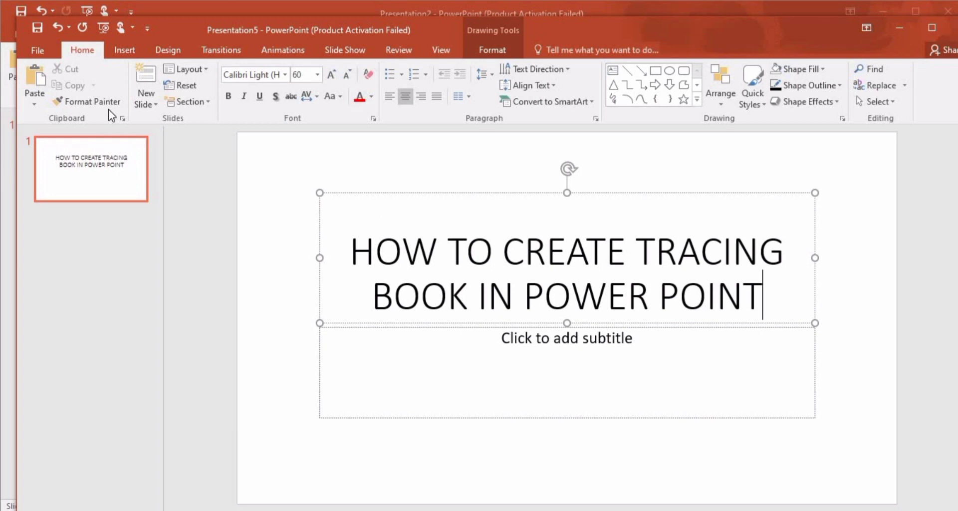
- Create a new blank presentation
left_click(39, 50)
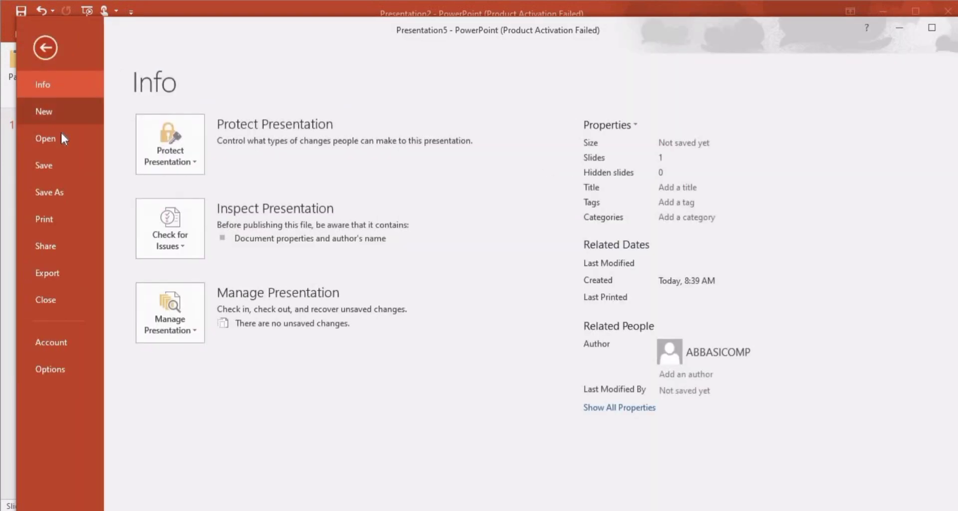
left_click(47, 110)
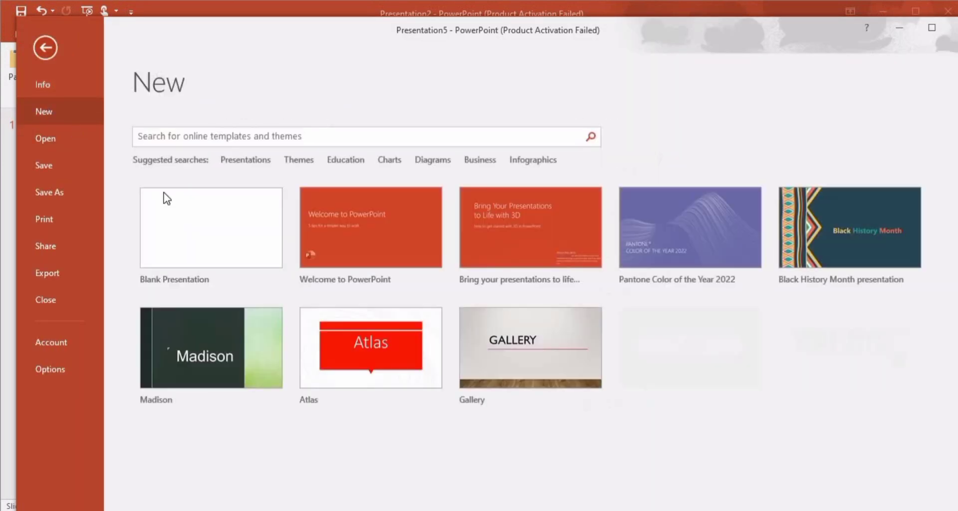
left_click(201, 223)
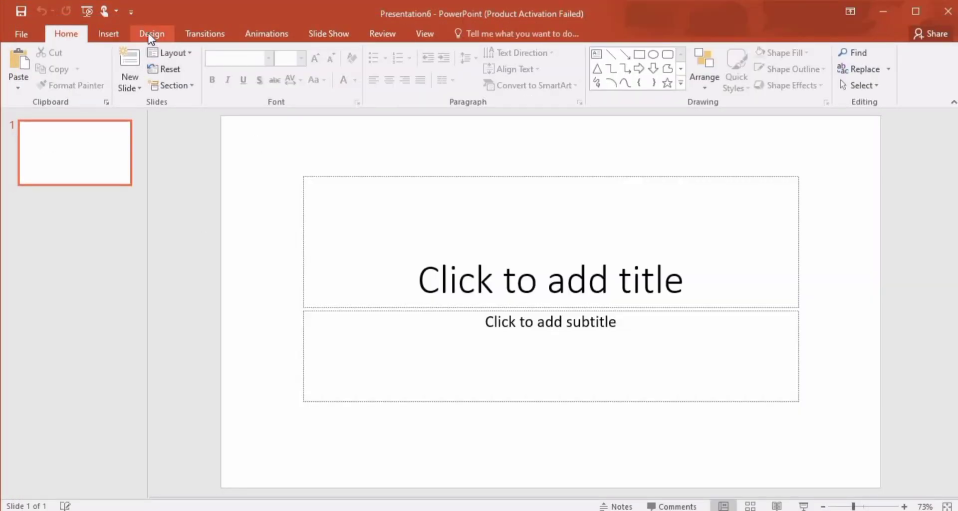
- Set the slide size to Letter Paper (8.5x11 in) with portrait slide orientation
left_click(151, 33)
left_click(849, 75)
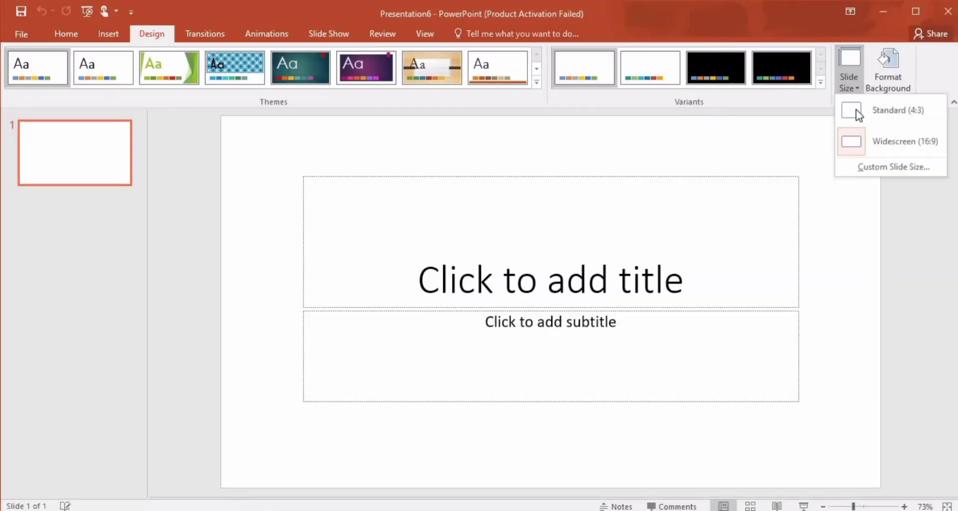
left_click(859, 169)
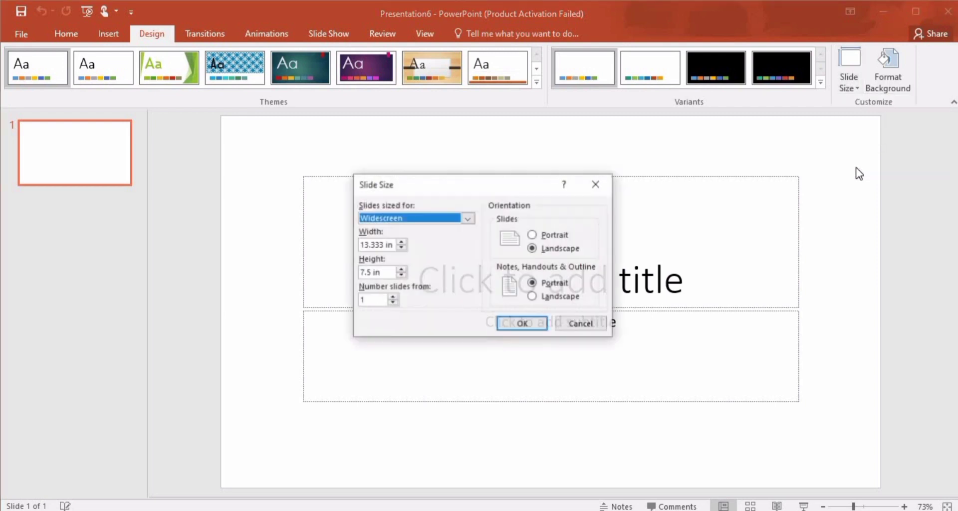
left_click(468, 218)
left_click(416, 245)
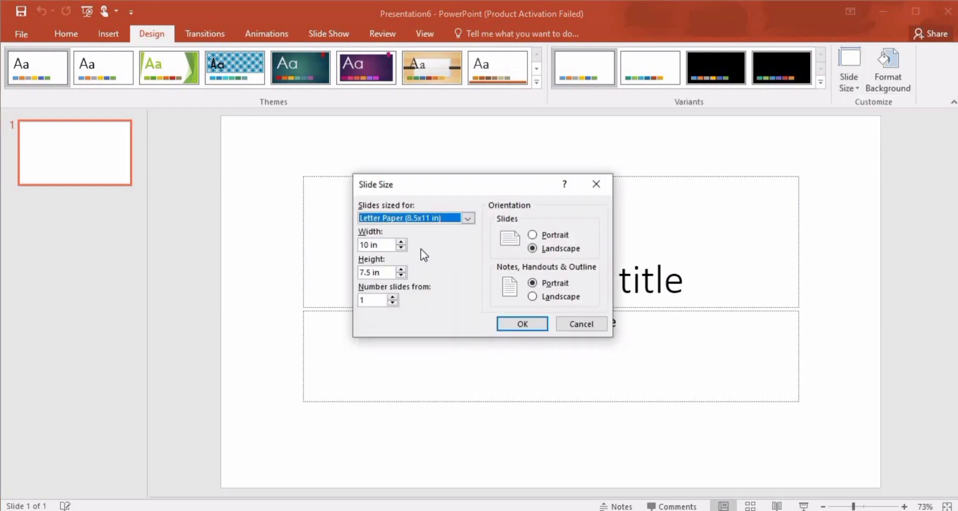
left_click(532, 235)
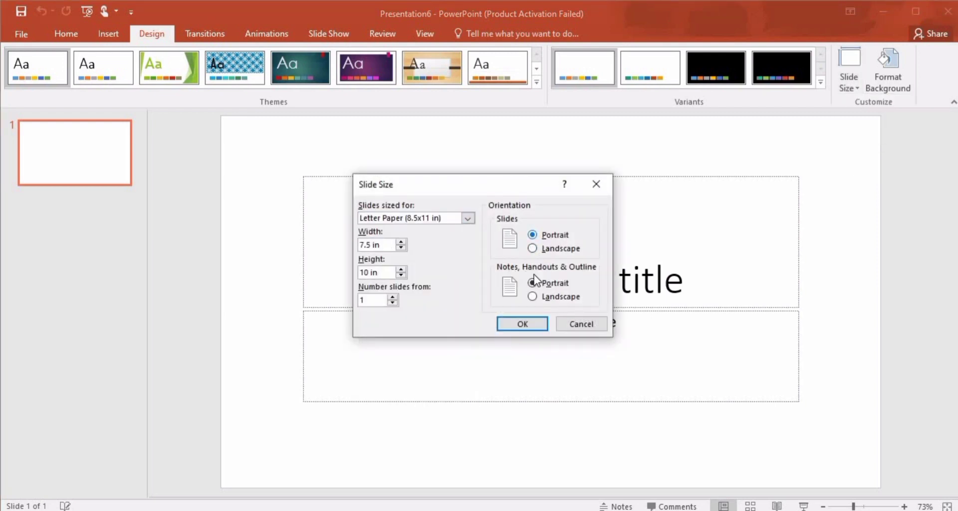
left_click(532, 323)
left_click(507, 353)
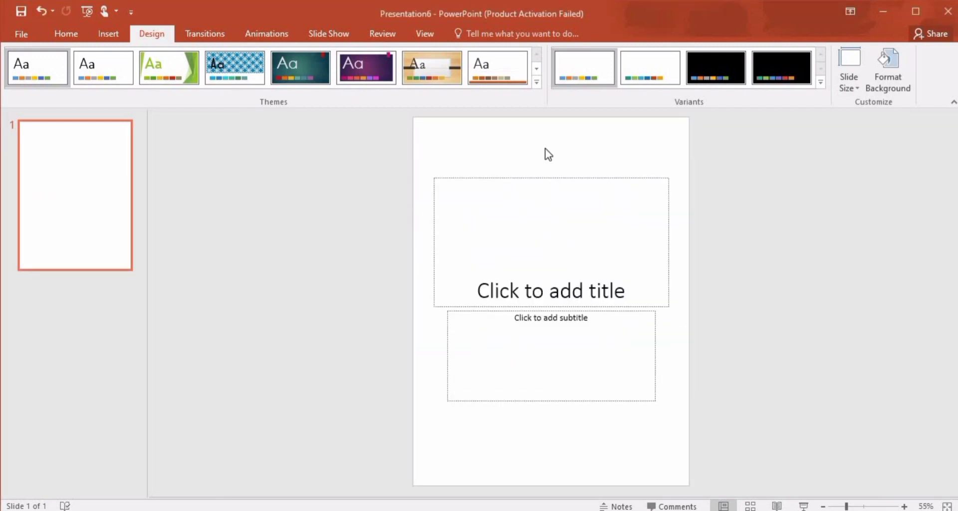
- Draw a page-border rectangle about 6.69" wide and 9.17" high, leaving a narrow margin around the slide
left_click(109, 35)
left_click(241, 80)
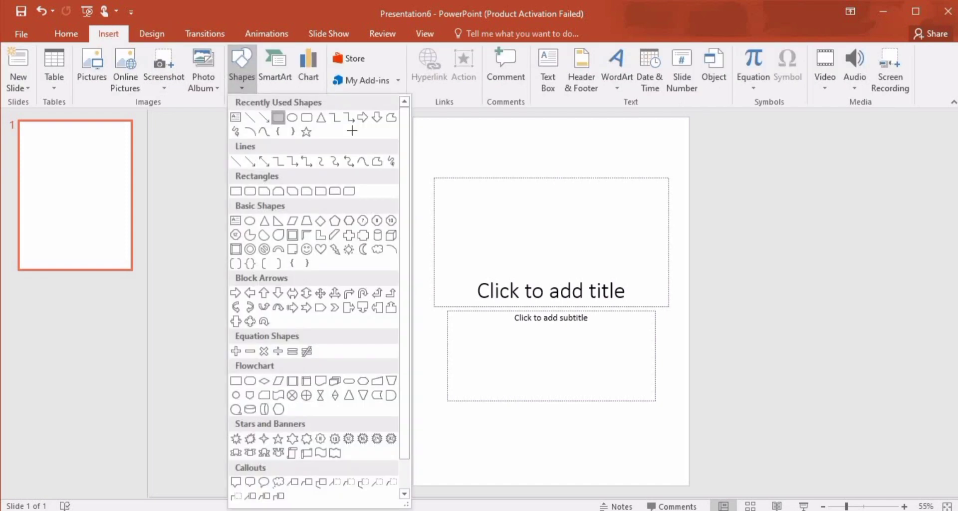
mouse_move(433, 137)
left_mouse_down()
mouse_move(612, 361)
mouse_move(674, 471)
left_mouse_up()
left_click_drag(432, 310, 427, 310)
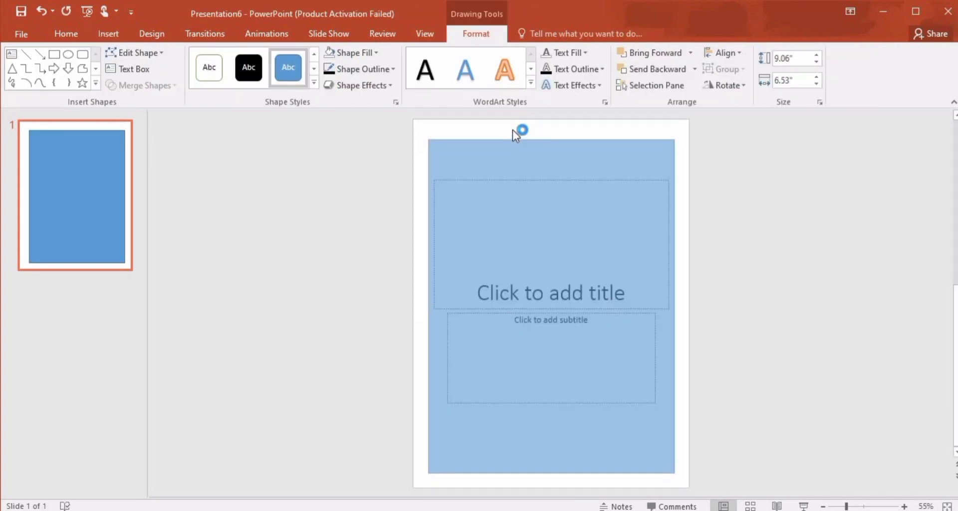
left_click_drag(550, 142, 547, 137)
- Remove the rectangle's fill and give it a black outline
left_click(379, 52)
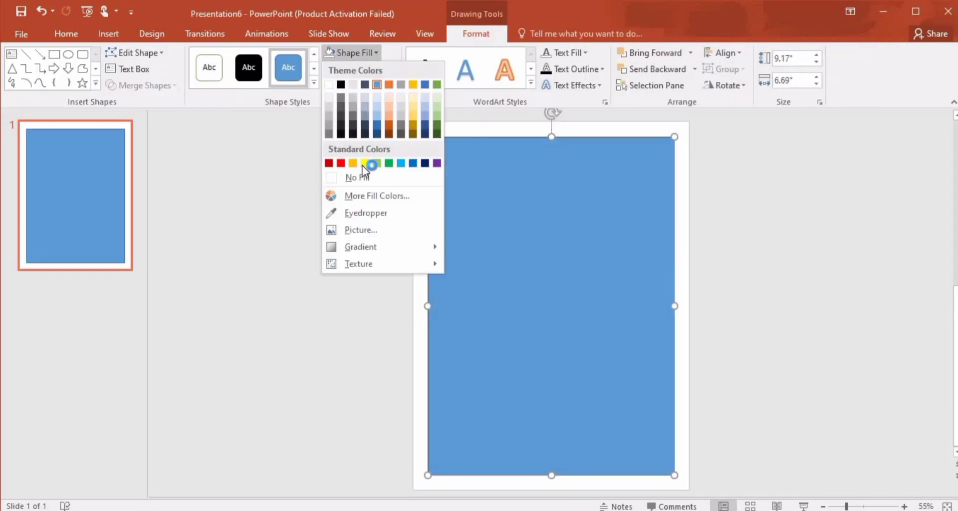
left_click(360, 175)
left_click(394, 73)
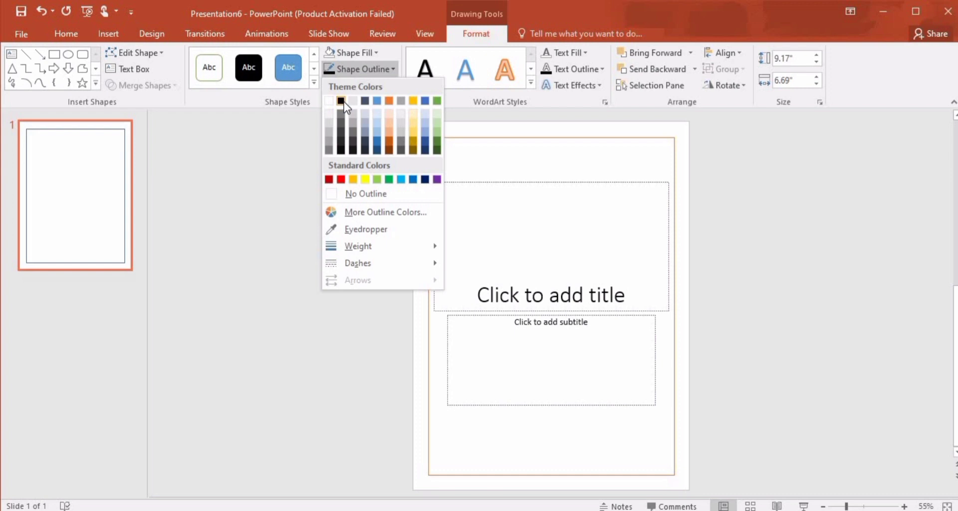
left_click(344, 99)
- Move the title placeholder to the top of the border and resize it to the border's width with a reduced height
left_click(551, 195)
left_click_drag(532, 180, 525, 134)
left_click_drag(664, 199, 674, 199)
left_click_drag(551, 264, 551, 214)
- Move the subtitle placeholder just below the title and stretch it to about 6.69" wide, reaching down to the border's lower edge
left_click_drag(501, 315, 484, 216)
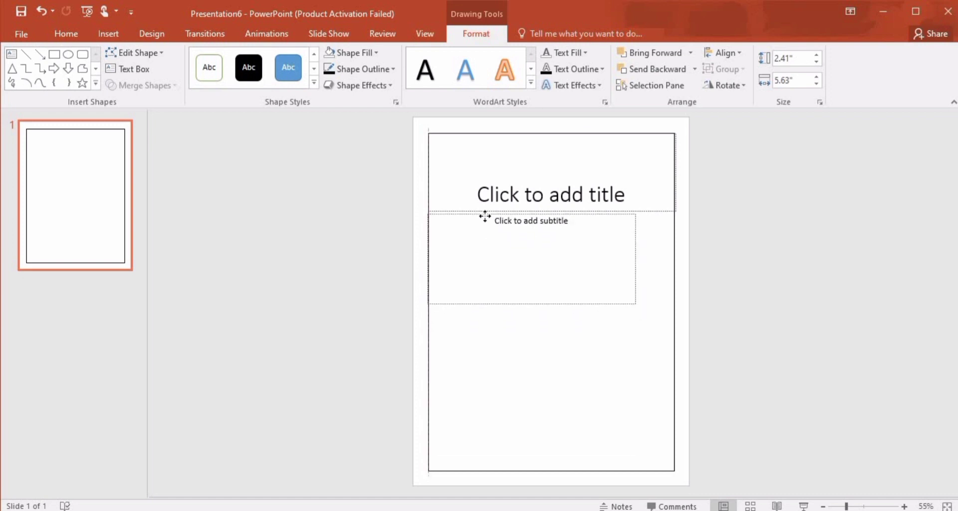
left_click_drag(676, 262, 674, 261)
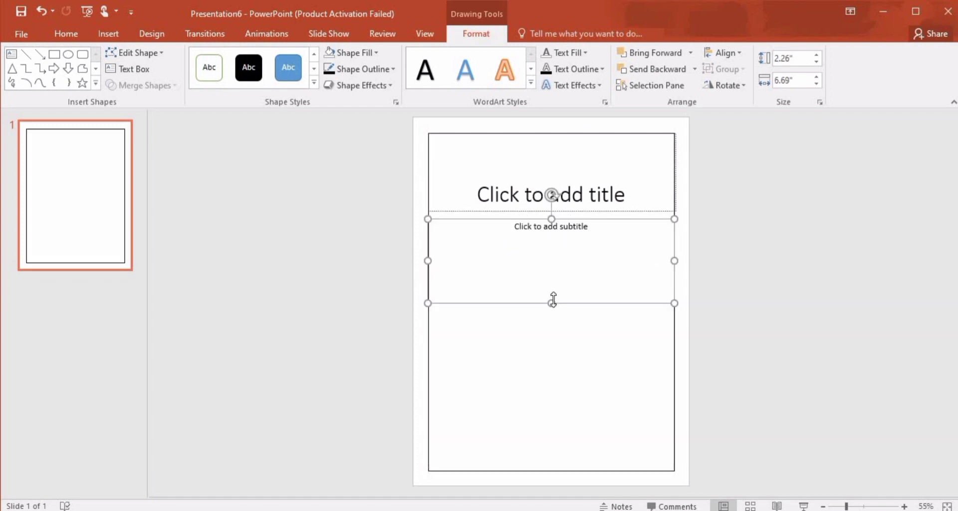
left_click_drag(552, 302, 562, 470)
- Set the subtitle placeholder's text to size 48 in the AbcPrintDotted font variant that has writing lines
left_click(69, 36)
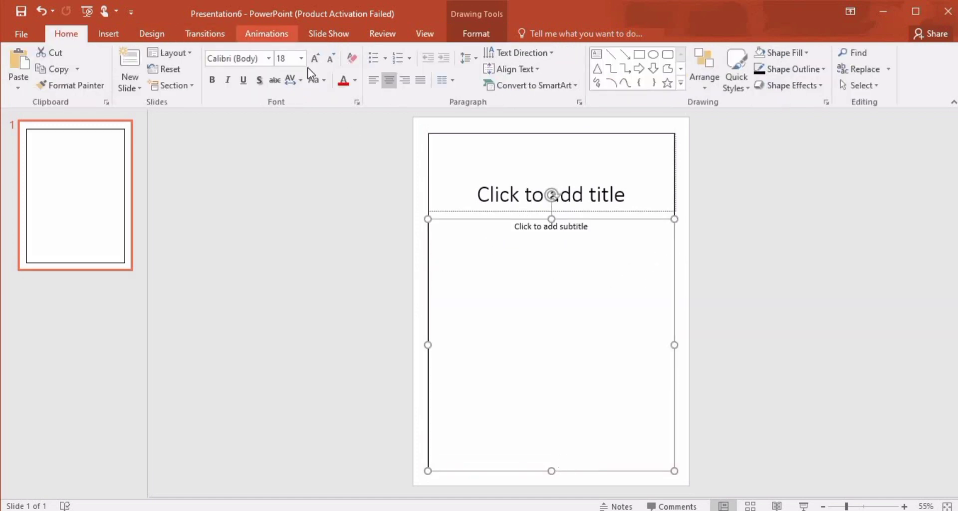
left_click(301, 59)
left_click(283, 227)
left_click(271, 59)
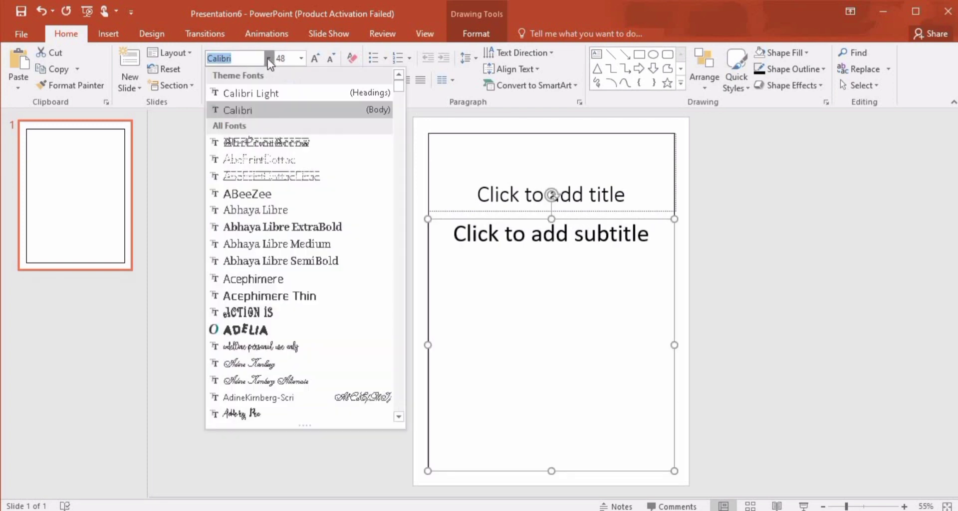
left_click(279, 175)
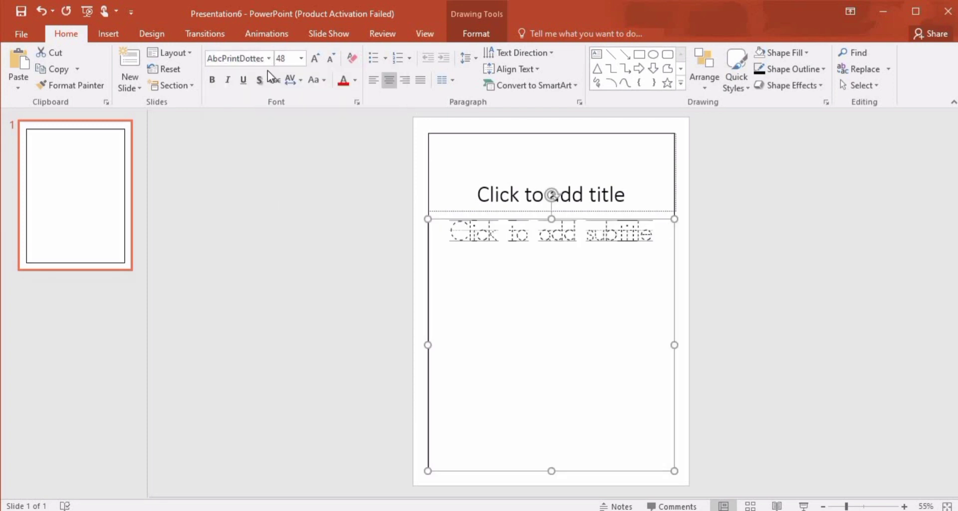
- Fill the subtitle placeholder with "/" characters to make nine full rows of handwriting lines
left_click(653, 233)
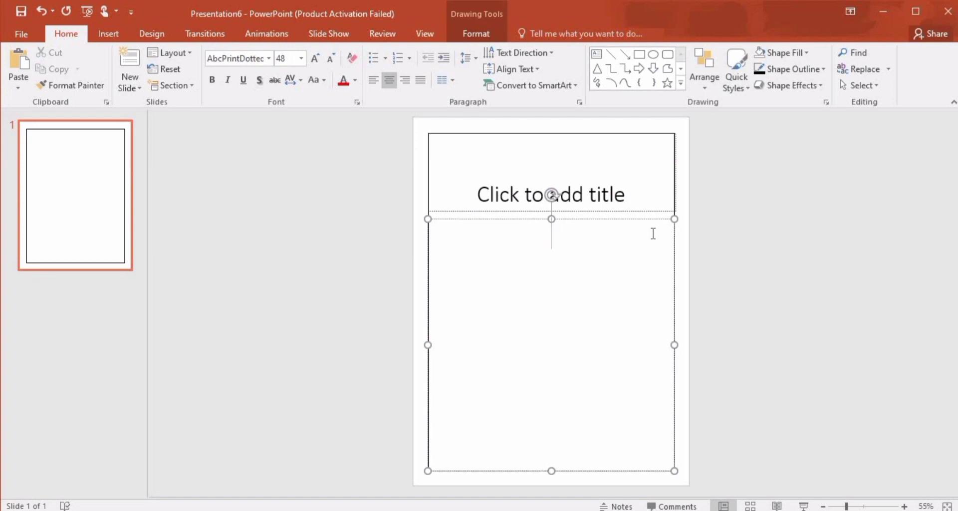
type("//////////////////////////")
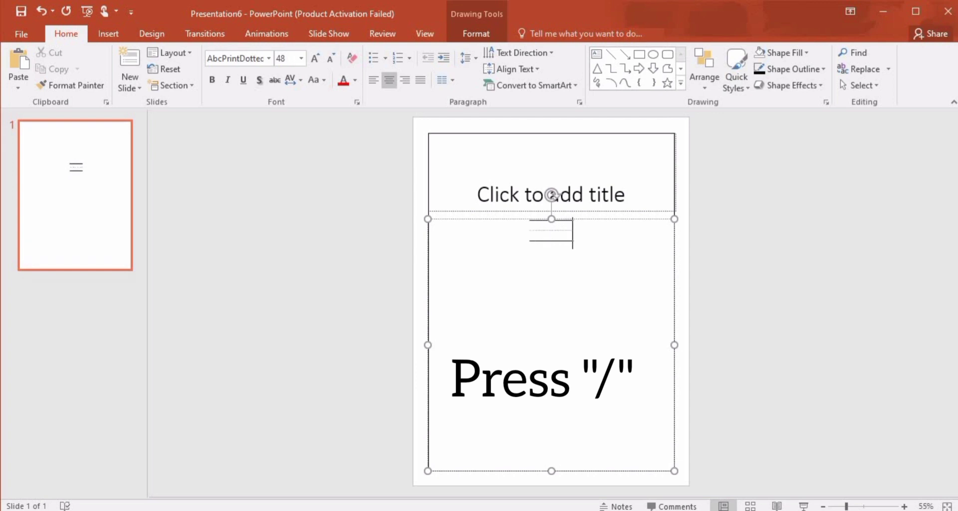
type("//")
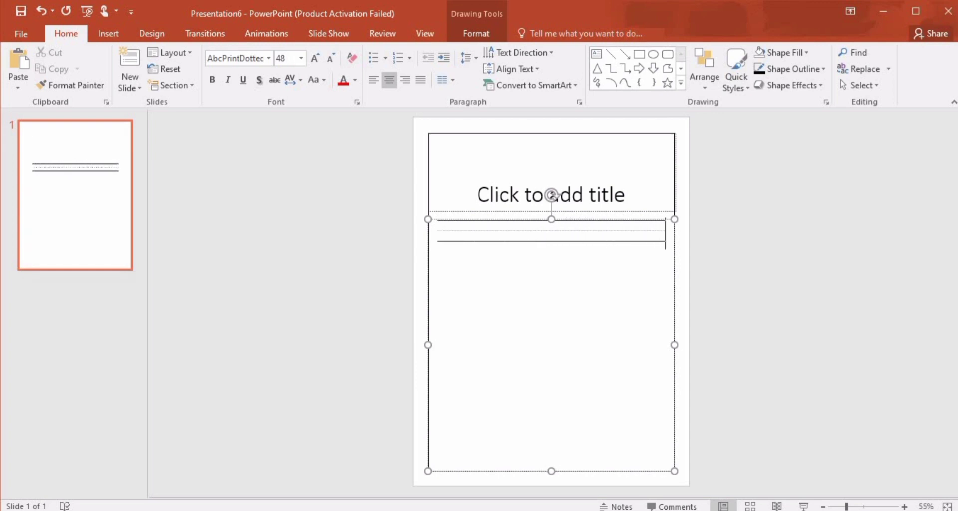
type("////////////////////////////////////////////////////////////////////////////////")
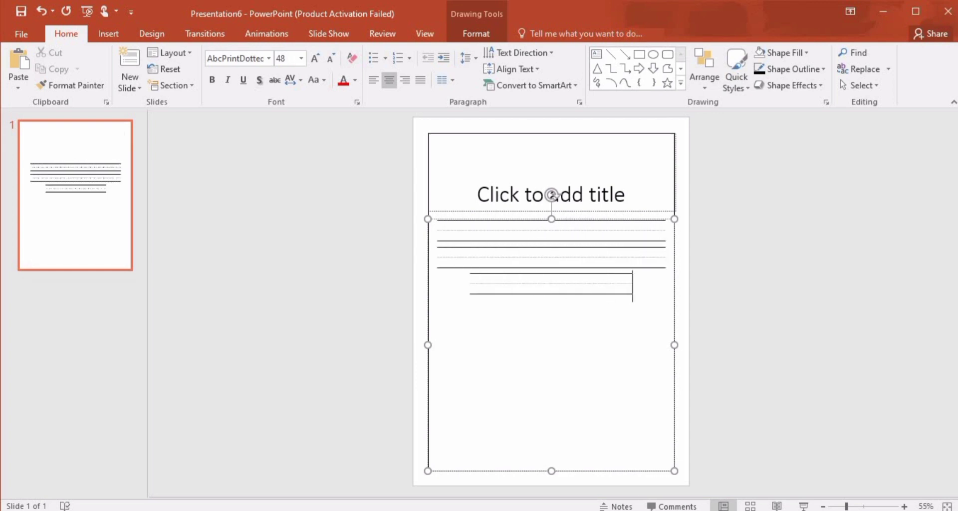
type("////////////////////////////////////////////////////////////////////////////////")
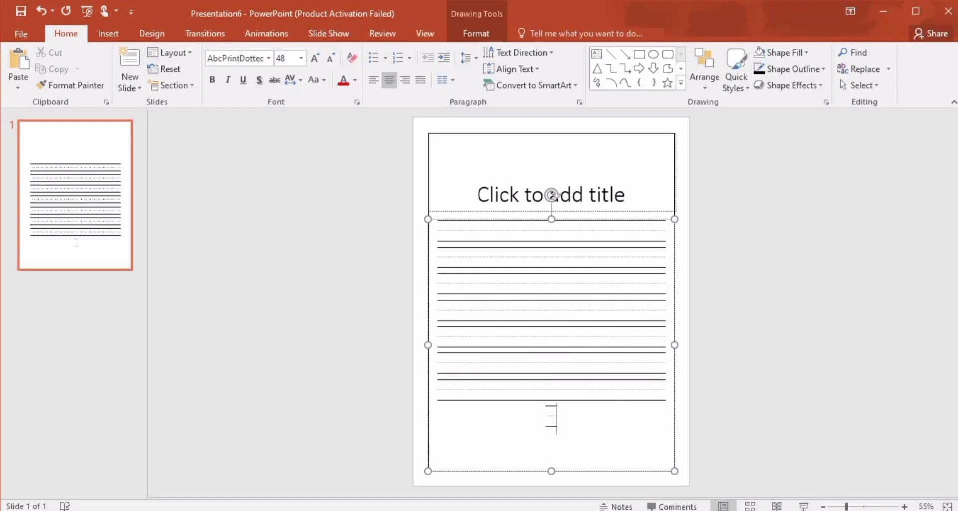
type("//////////////////////////////")
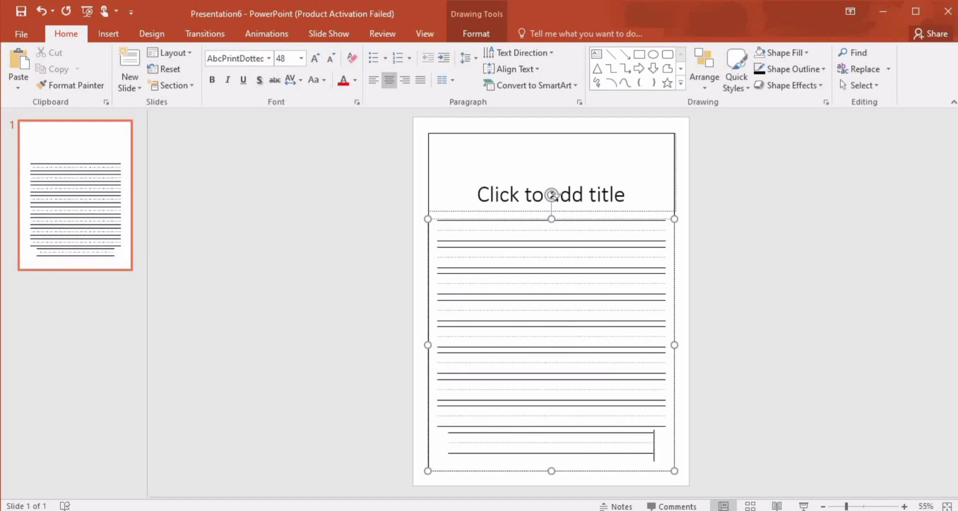
type("/")
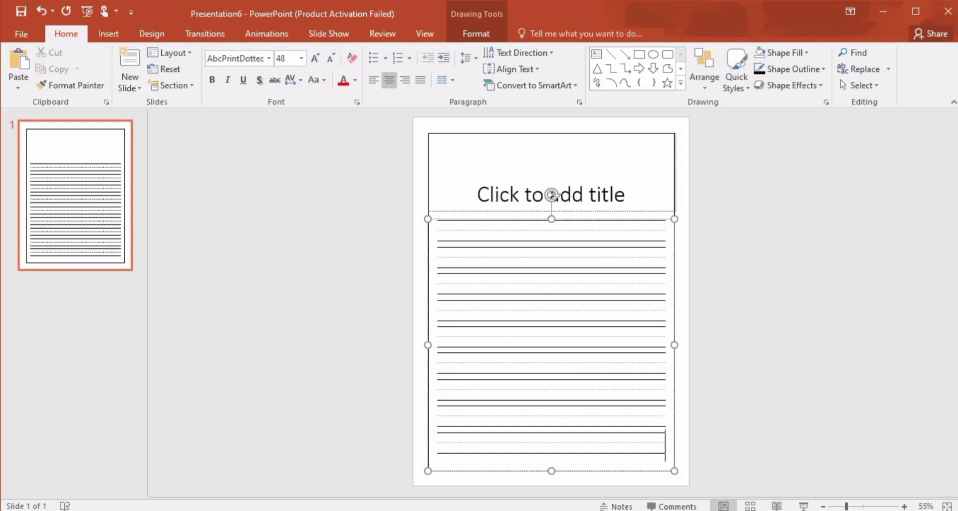
- Set the line spacing of the handwriting rows to 1.0 and deselect the placeholder
left_click(426, 274)
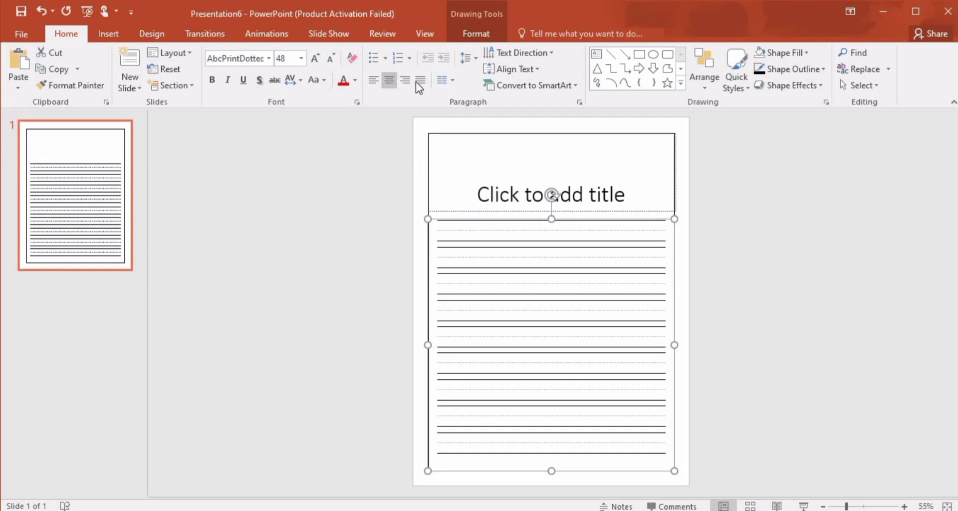
left_click(471, 61)
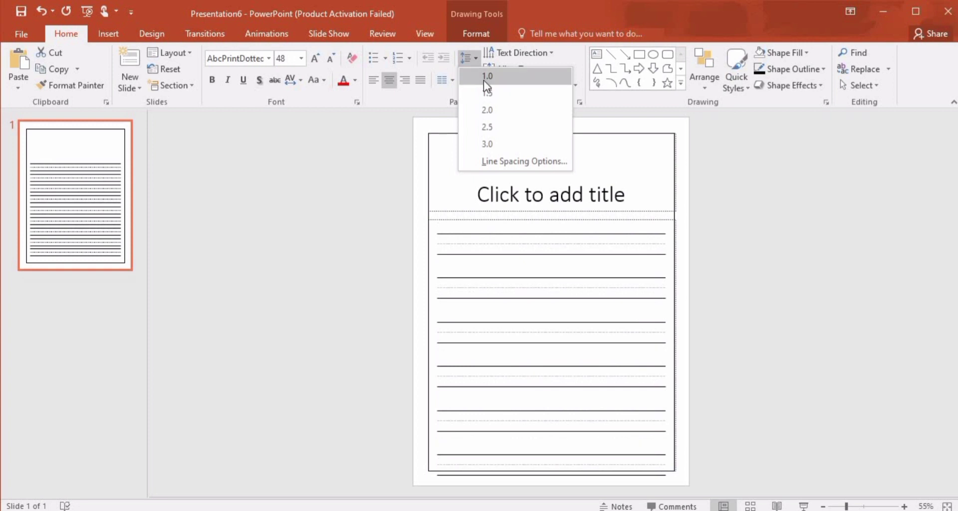
left_click(484, 80)
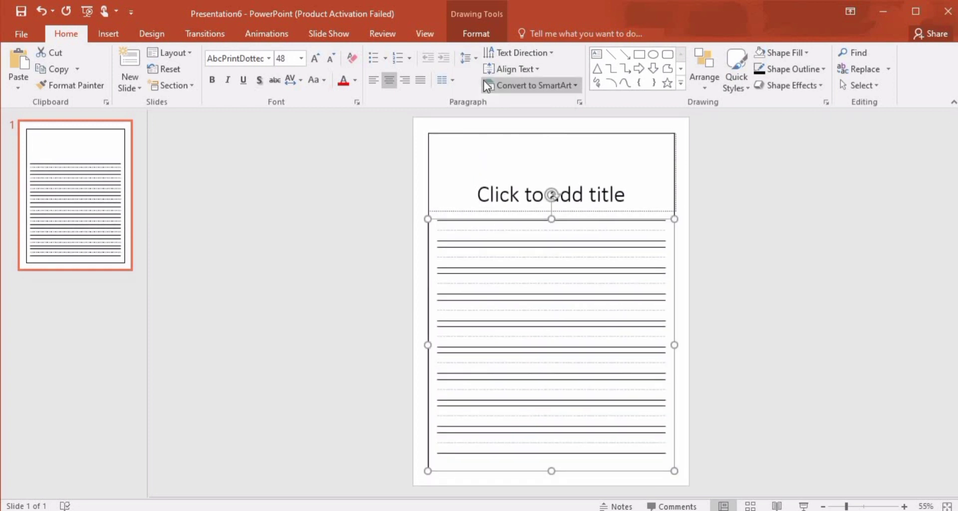
left_click(418, 152)
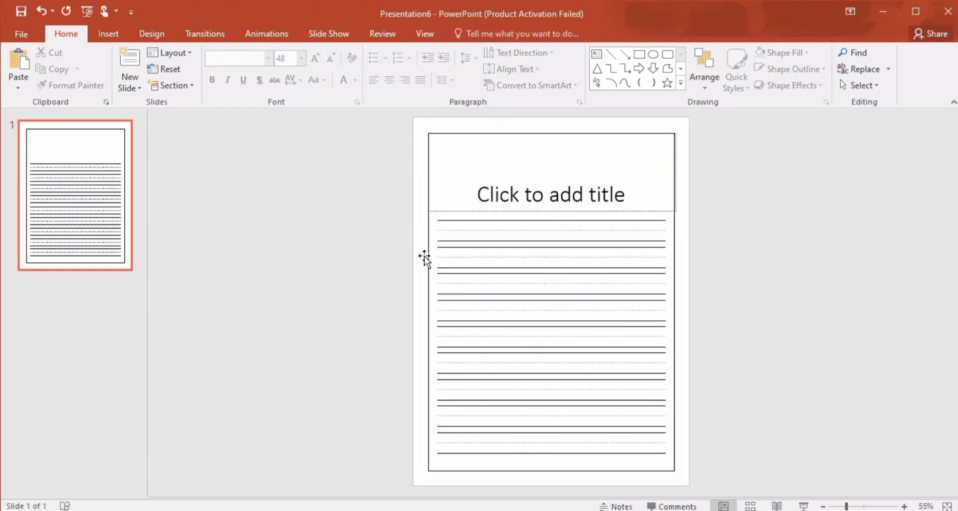
- Recolor the handwriting rows in the lightest gray shade of black
left_click(453, 249)
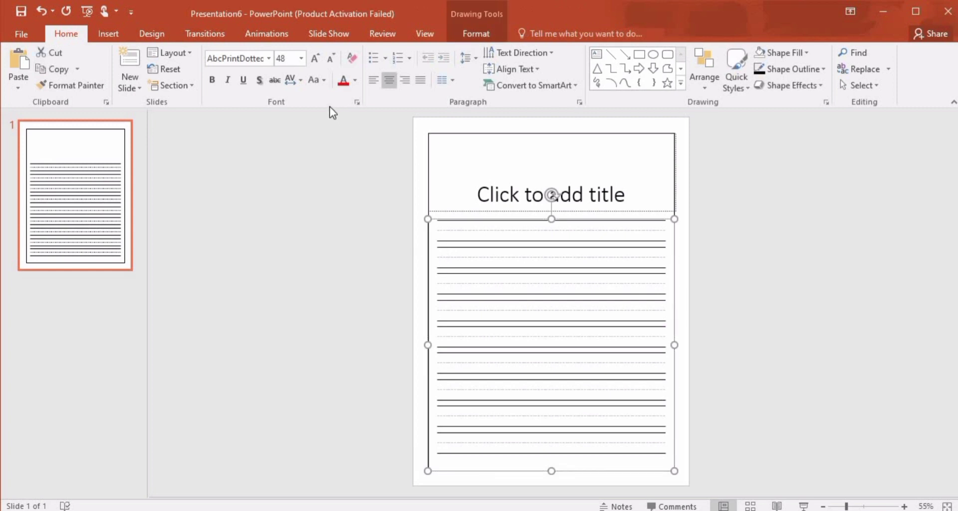
left_click(357, 82)
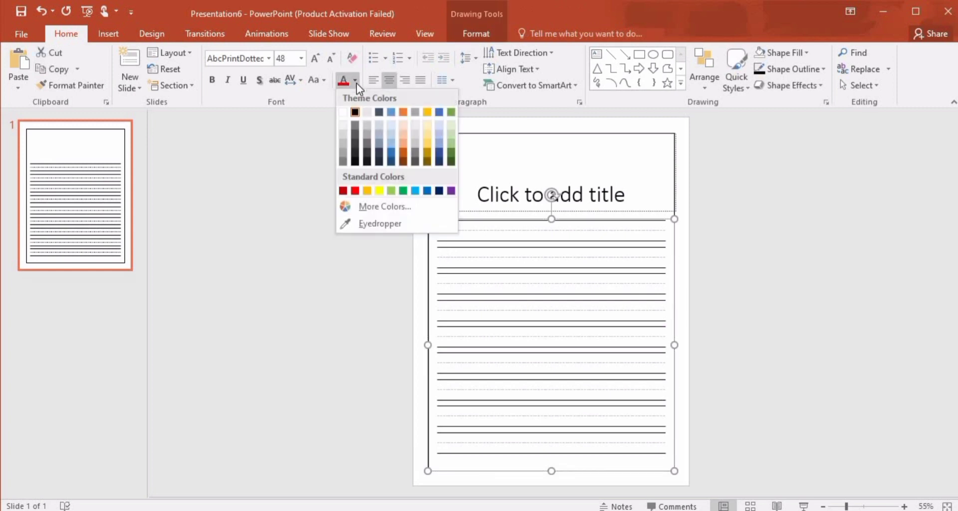
left_click(356, 128)
- Paste a copy of the handwriting-lines box beside the page and set its font color to black
left_click(430, 281)
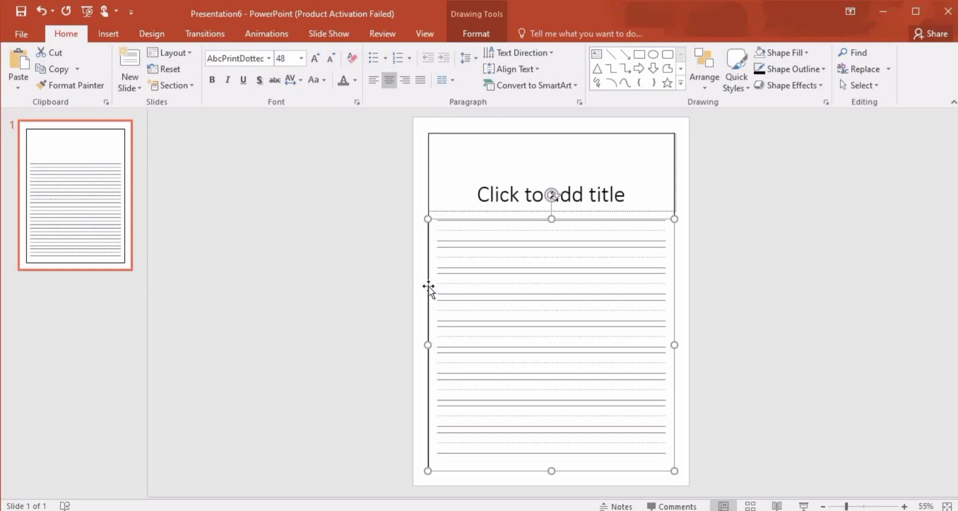
key("ctrl+v")
left_click_drag(434, 293, 705, 268)
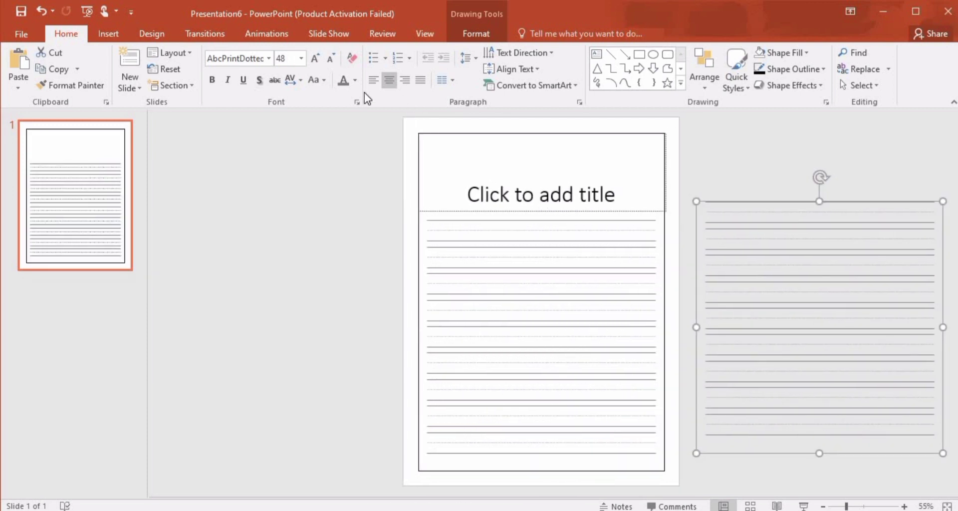
left_click(355, 79)
left_click(357, 113)
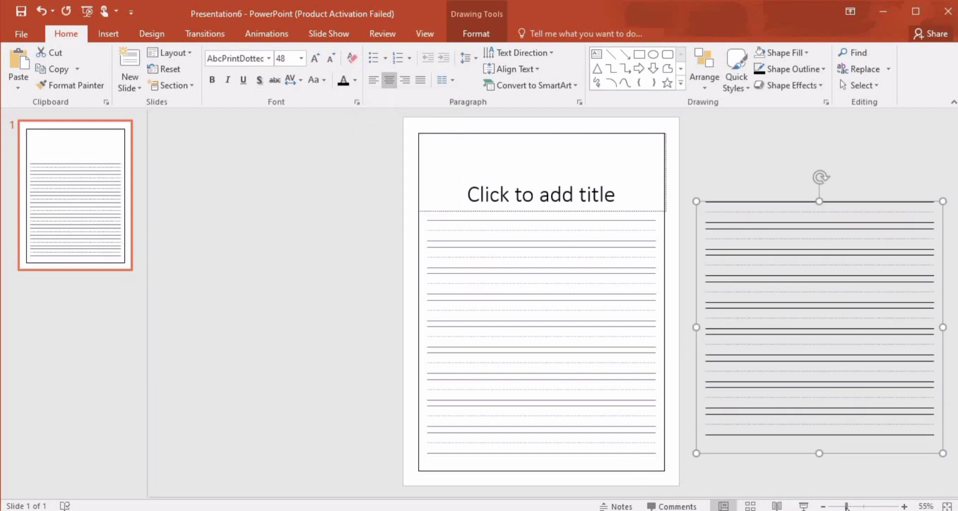
- Replace the copied box's line characters with one row of eight capital letters "A" separated by spaces
left_click_drag(846, 507, 854, 507)
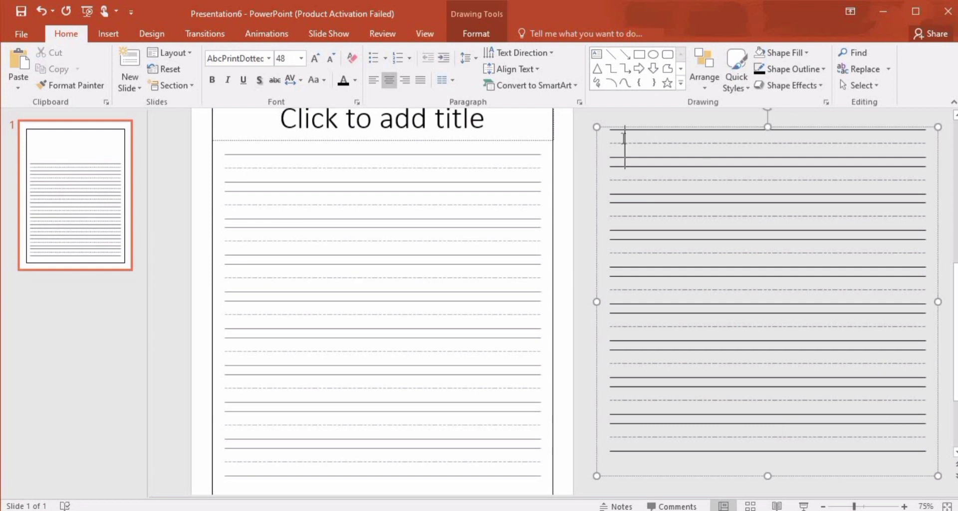
left_click_drag(618, 136, 925, 439)
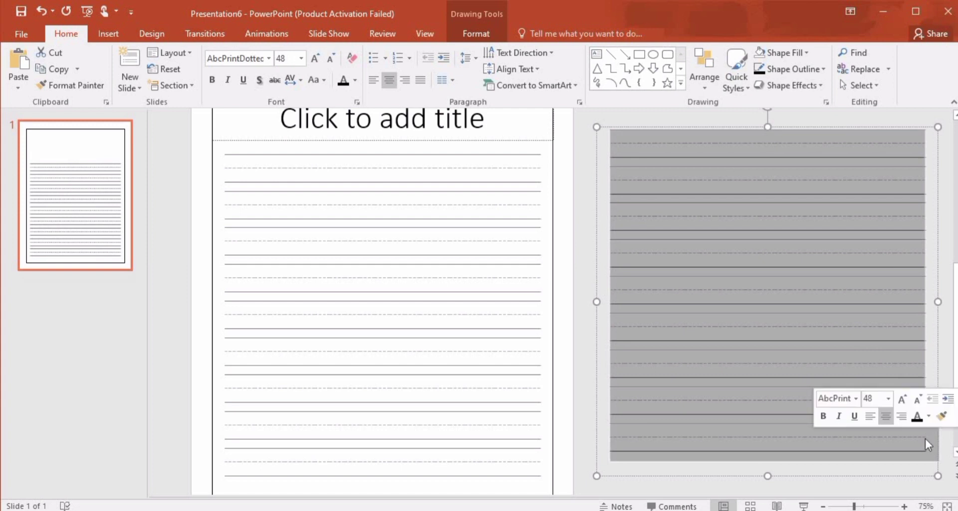
key("Delete")
type("A")
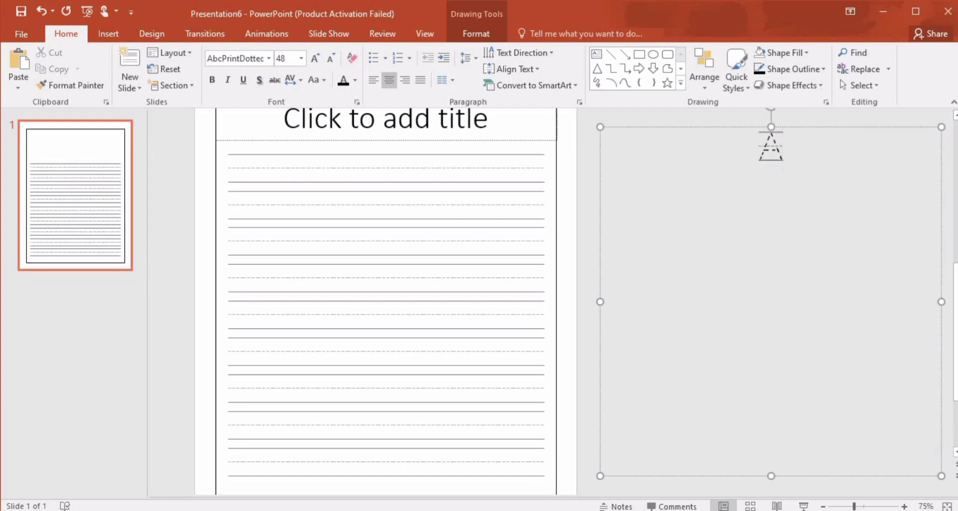
type(" A A A")
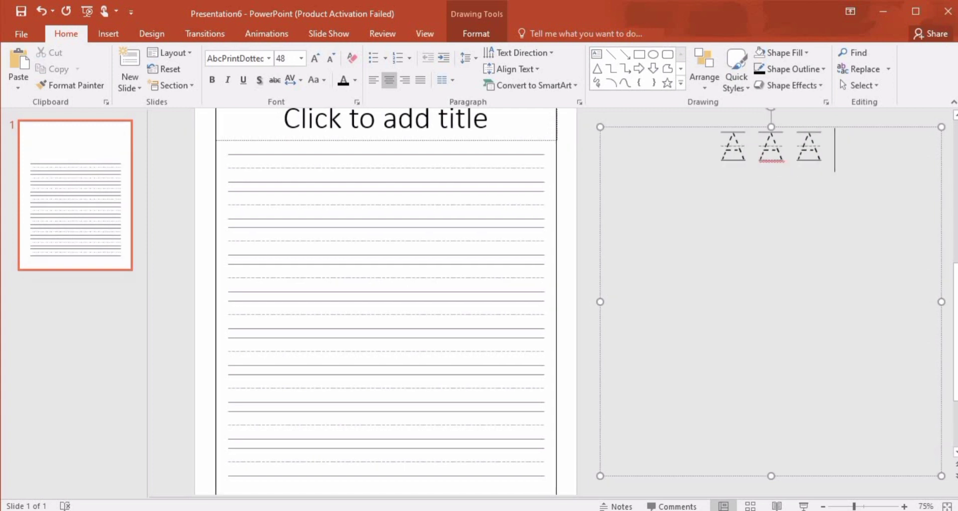
type(" A A A A")
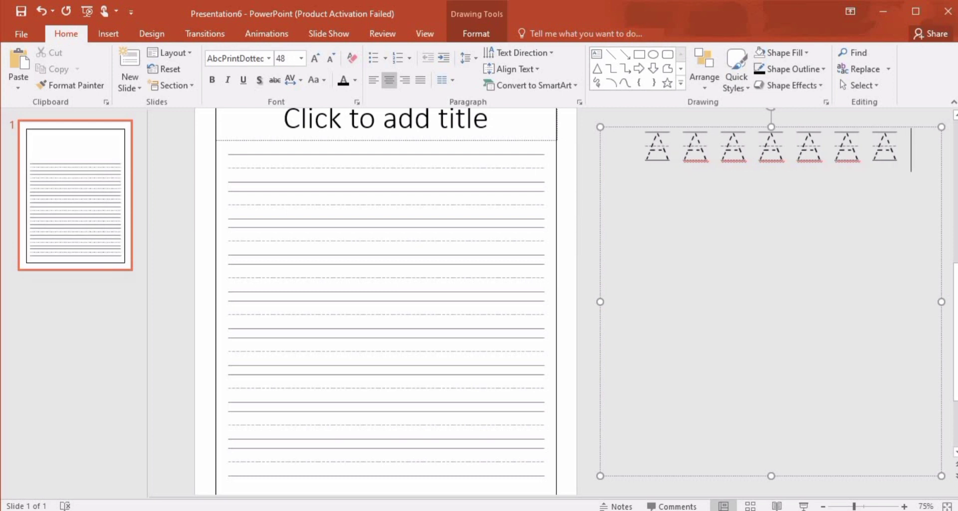
- Shorten the box of A's to a single row and align it exactly over the page's first handwriting row
scroll(811, 433, "down", 3)
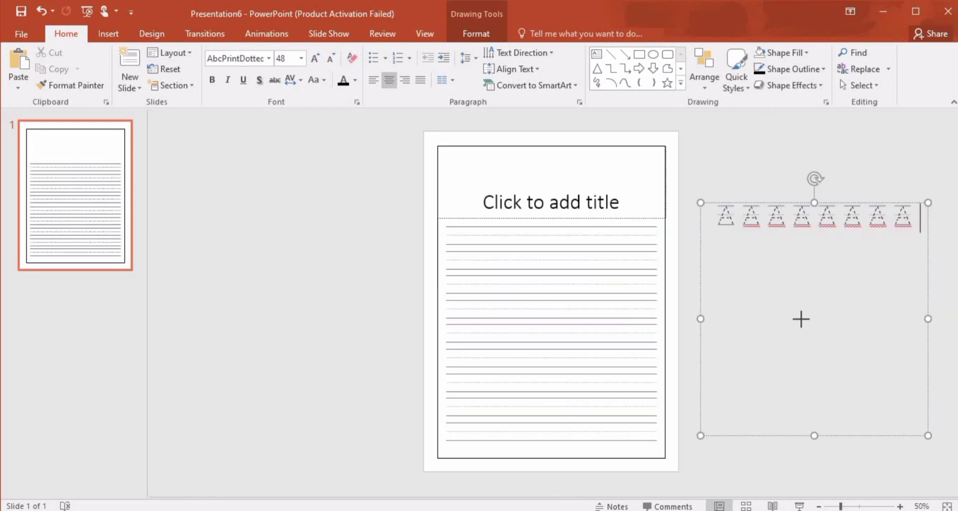
left_click_drag(801, 319, 801, 231)
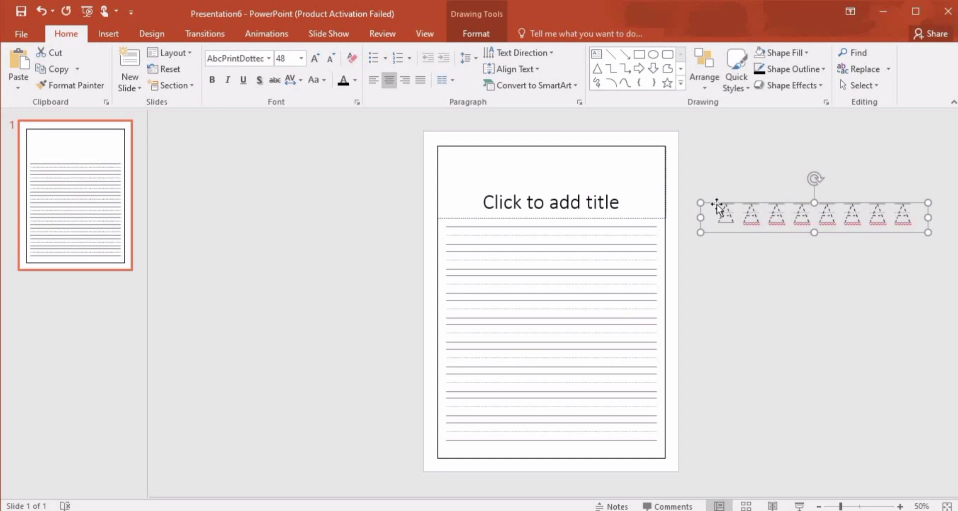
left_click_drag(644, 199, 460, 223)
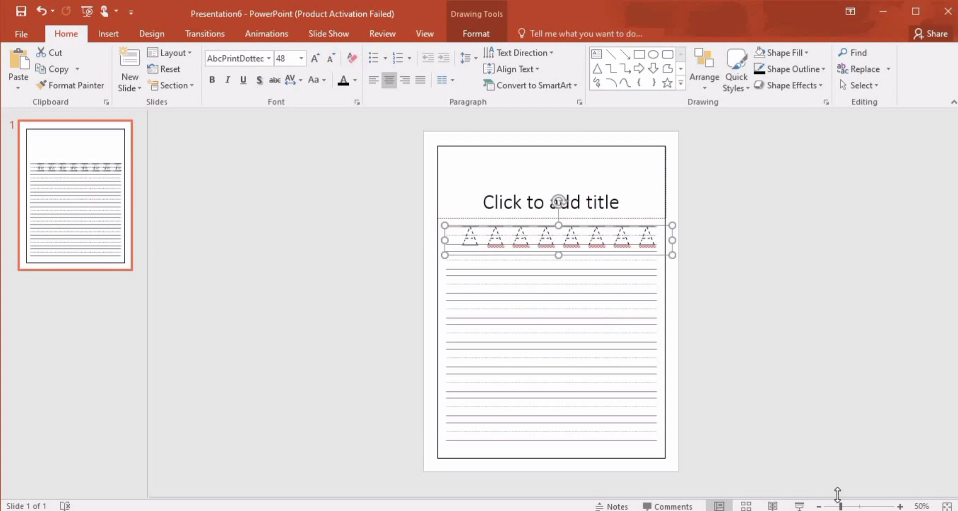
left_click_drag(858, 507, 868, 506)
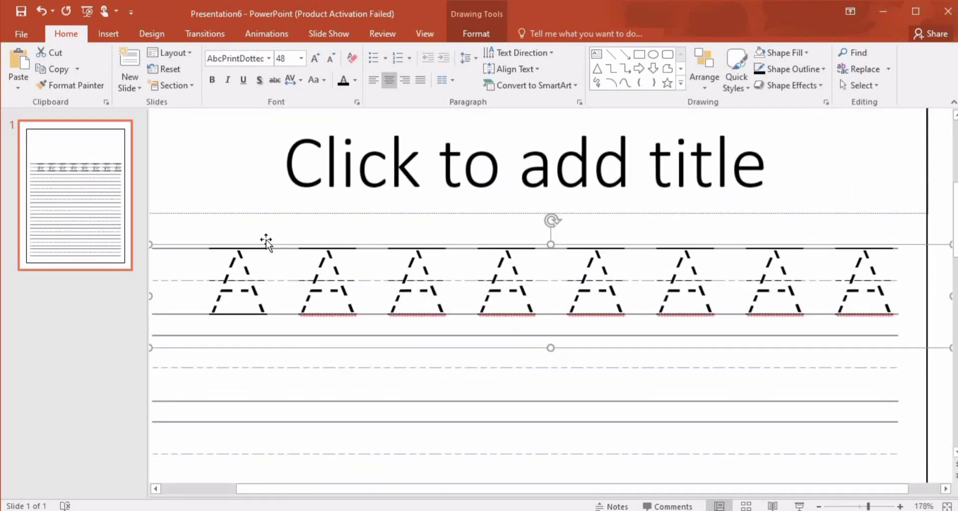
left_click_drag(267, 242, 246, 242)
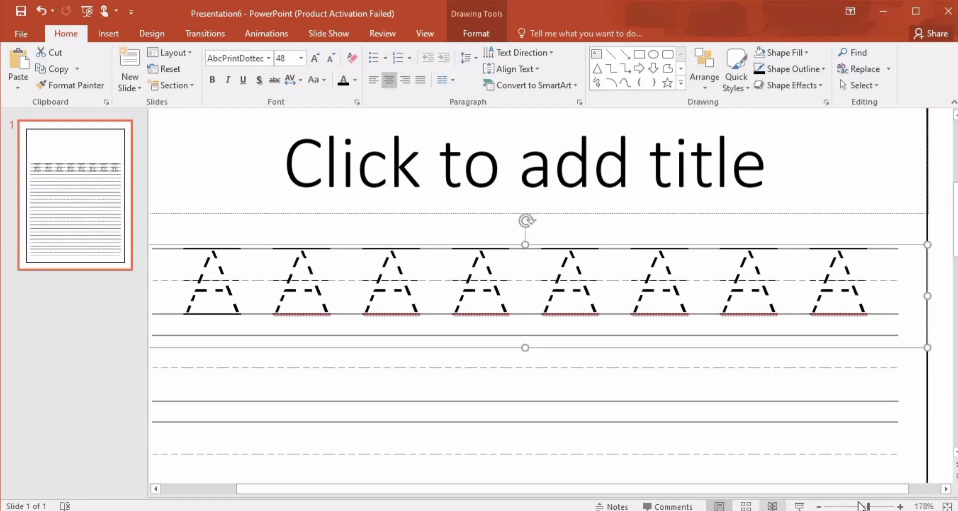
mouse_move(869, 506)
left_mouse_down()
mouse_move(883, 507)
mouse_move(851, 506)
left_mouse_up()
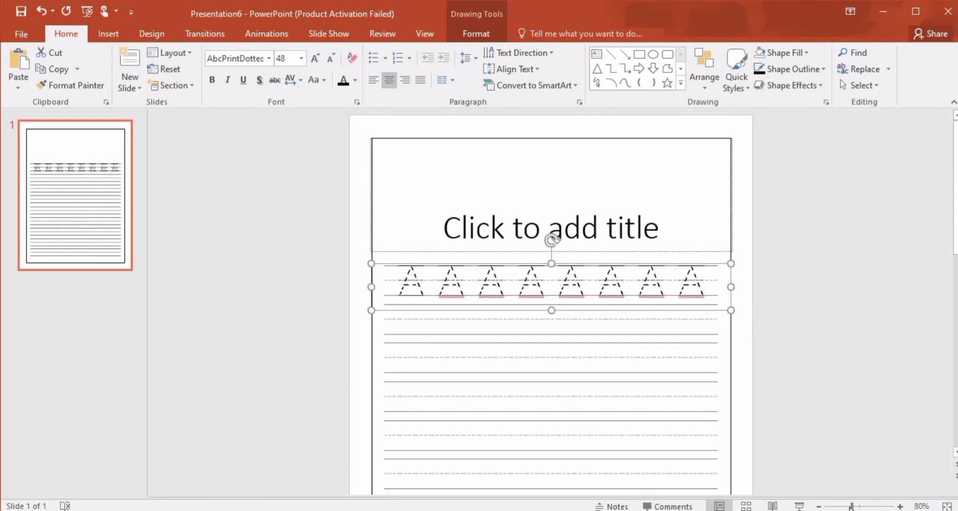
left_click(822, 391)
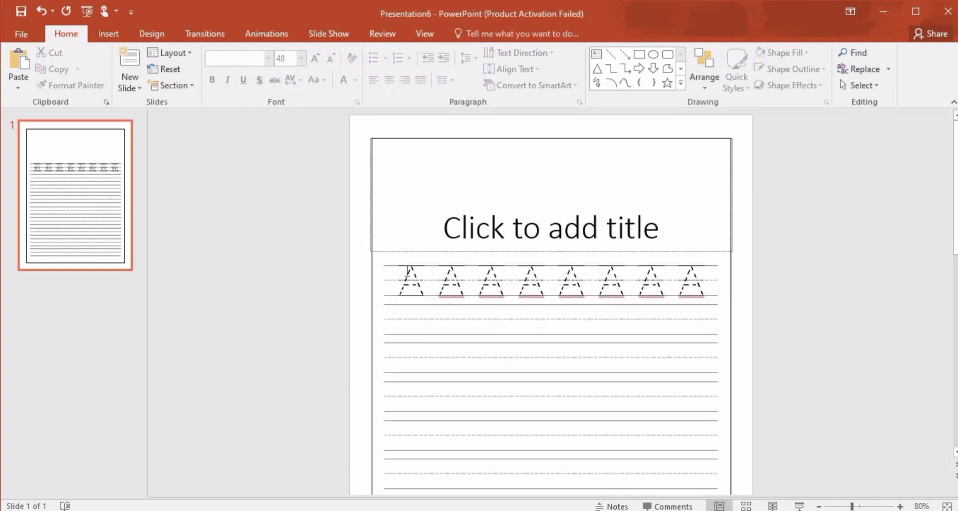
- Duplicate the row of A's onto the second handwriting row and paste several more copies of it
left_click(420, 275)
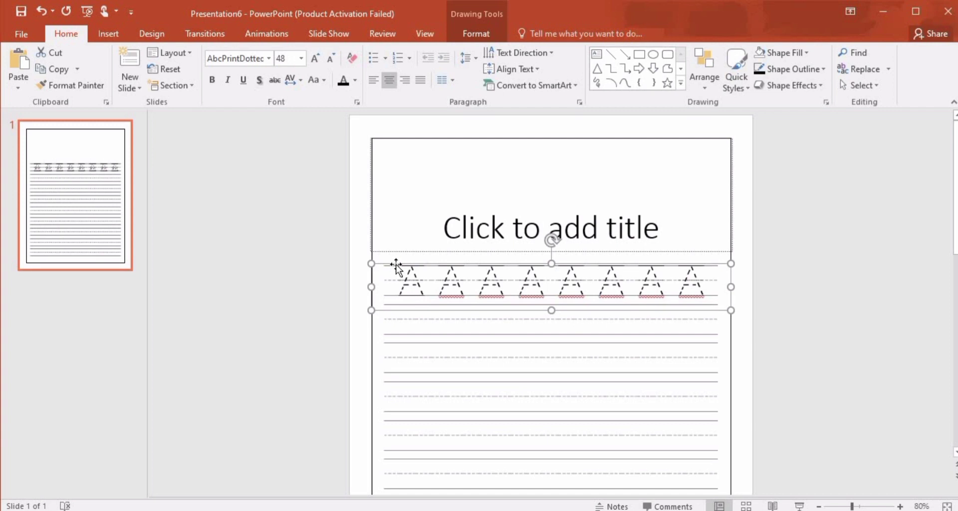
left_click_drag(396, 264, 394, 302)
key("ctrl+v")
key("ctrl+v")
key("ctrl+v")
key("ctrl+v")
key("ctrl+v")
- Spread the pasted rows of A's roughly over the remaining handwriting rows down the page
scroll(551, 304, "down", 3)
left_click_drag(679, 309, 655, 390)
left_click_drag(650, 290, 642, 363)
left_click_drag(656, 285, 647, 330)
left_click(649, 279)
left_click(651, 280)
key("ctrl+z")
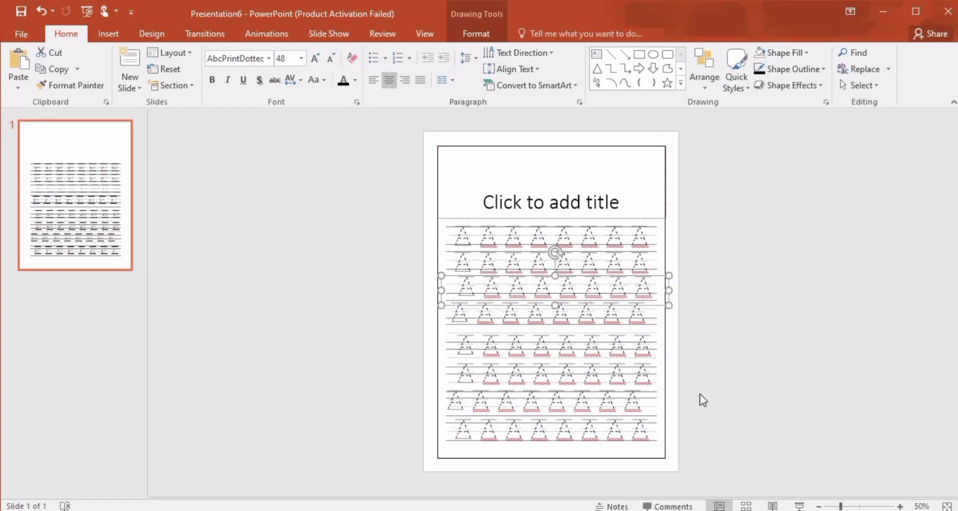
- Align the third and fourth rows of A's precisely with their handwriting lines and the rows above
scroll(698, 397, "up", 5, "ctrl")
left_click_drag(177, 164, 177, 163)
left_click(283, 280)
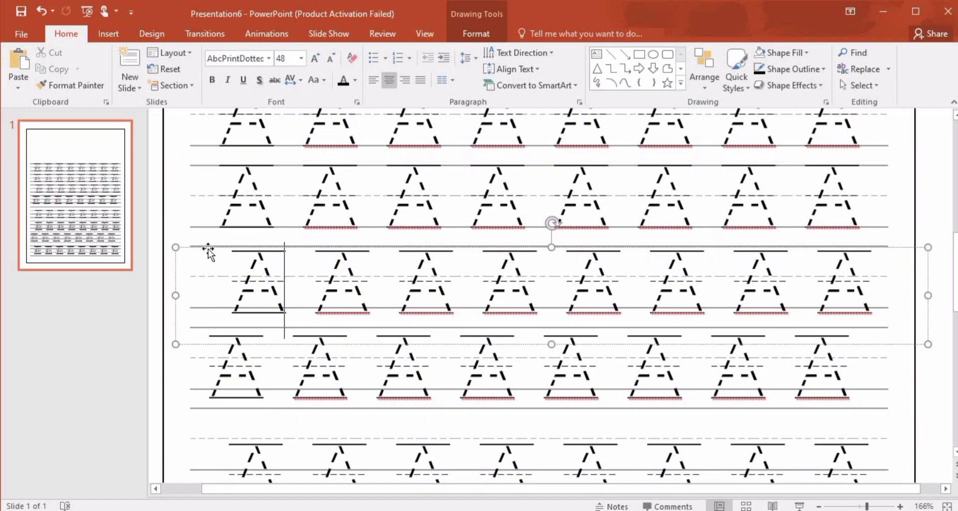
left_click_drag(187, 248, 179, 242)
left_click_drag(182, 334, 196, 326)
left_click(229, 284)
left_click_drag(208, 243, 203, 243)
left_click(203, 327)
left_click_drag(182, 324, 178, 323)
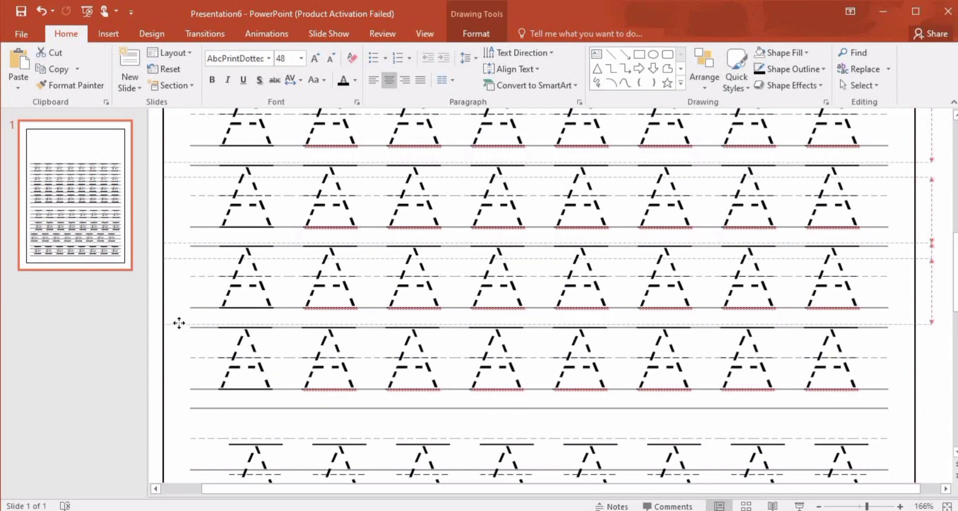
- Align the fifth through eighth rows of A's precisely with their handwriting lines
left_click(281, 459)
left_click_drag(235, 252, 227, 216)
left_click(258, 351)
left_click(257, 349)
left_click_drag(246, 344, 235, 296)
left_click(257, 454)
left_click_drag(217, 249, 239, 191)
left_click(256, 353)
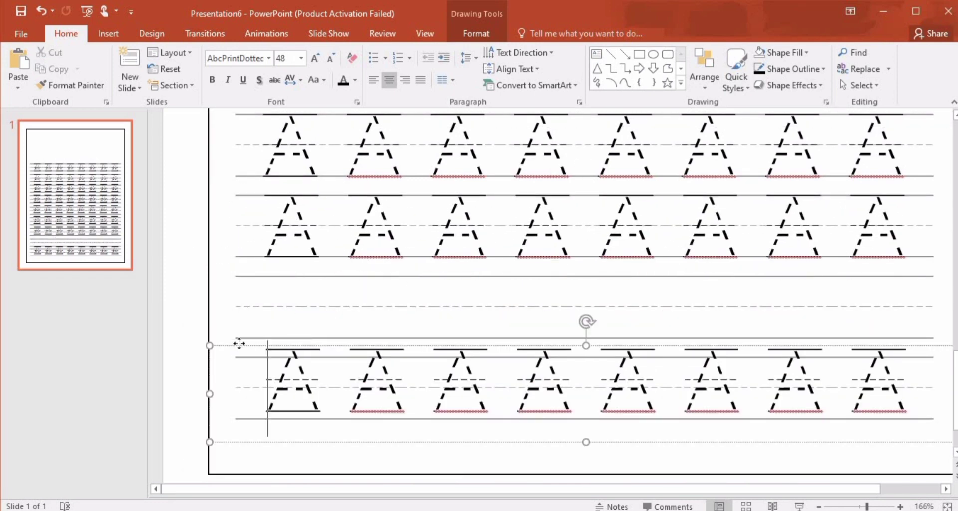
left_click_drag(239, 344, 240, 272)
- Copy the eighth row of A's and place the duplicate on the ninth handwriting row
key("ctrl+c")
key("ctrl+v")
left_click_drag(199, 248, 183, 311)
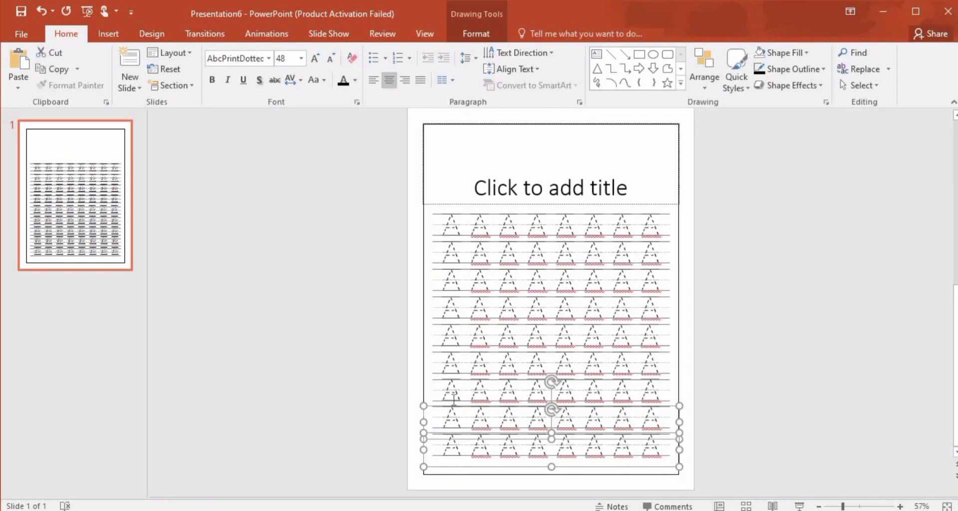
- Select all nine rows of A's, align them to their common left edge and deselect them
left_click(452, 397, "shift")
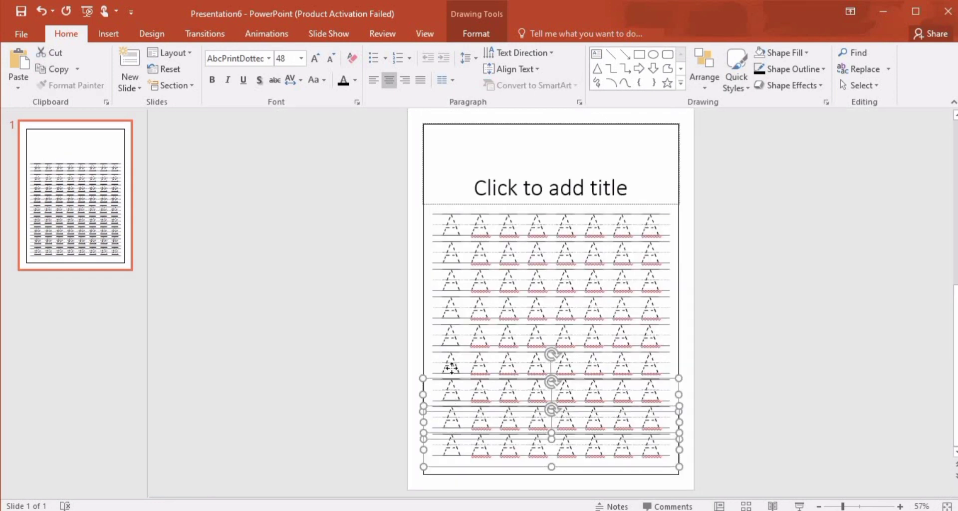
left_click(451, 368, "shift")
left_click(451, 339, "shift")
left_click(450, 311, "shift")
left_click(448, 255, "shift")
left_click(448, 227, "shift")
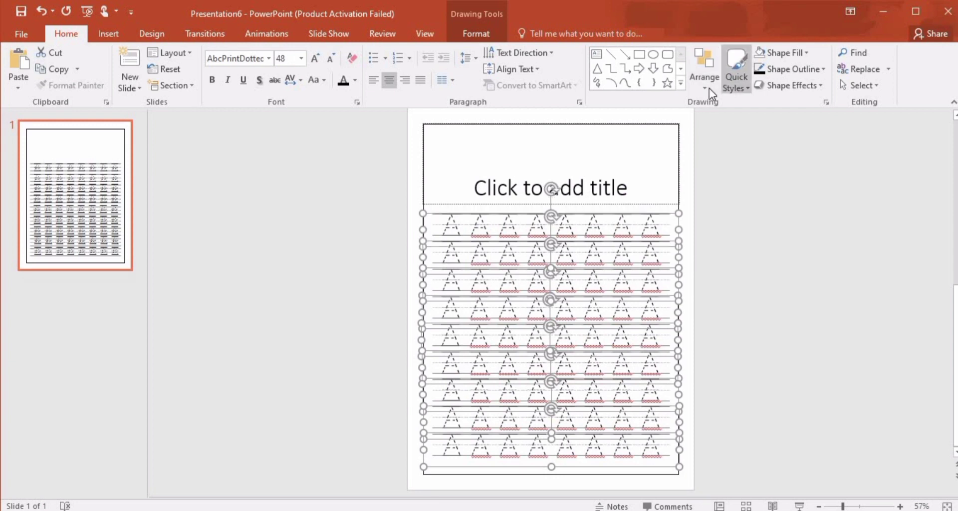
left_click(712, 88)
mouse_move(748, 271)
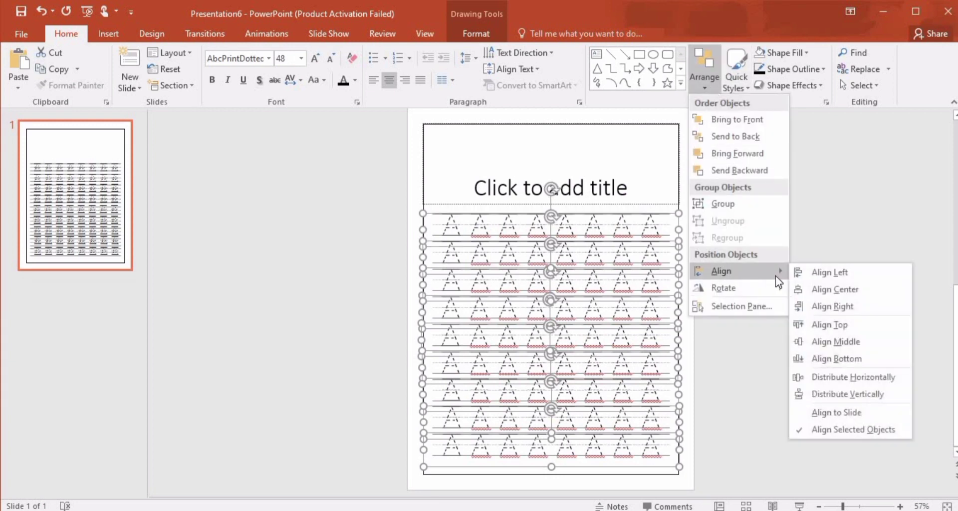
left_click(806, 283)
left_click(807, 310)
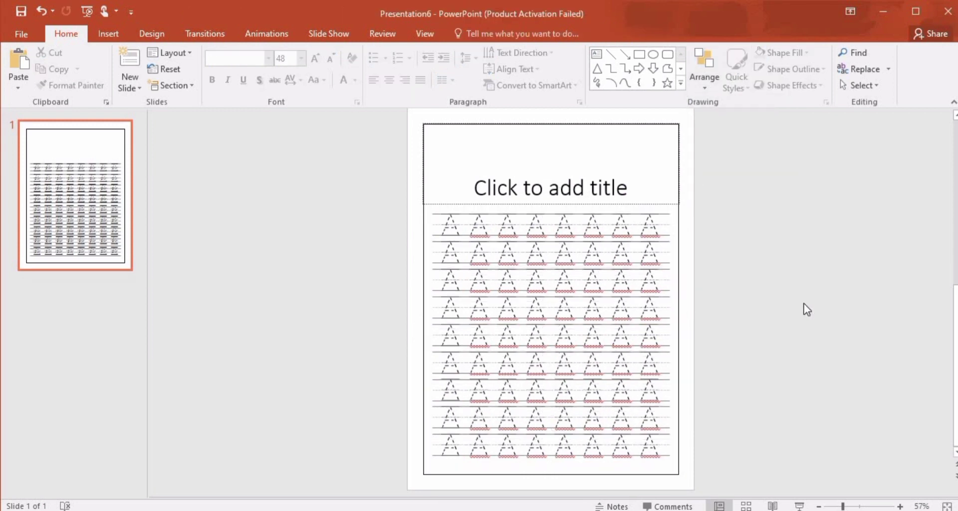
- Enter "A for Ant" as the page title
left_click(535, 176)
type("A fo")
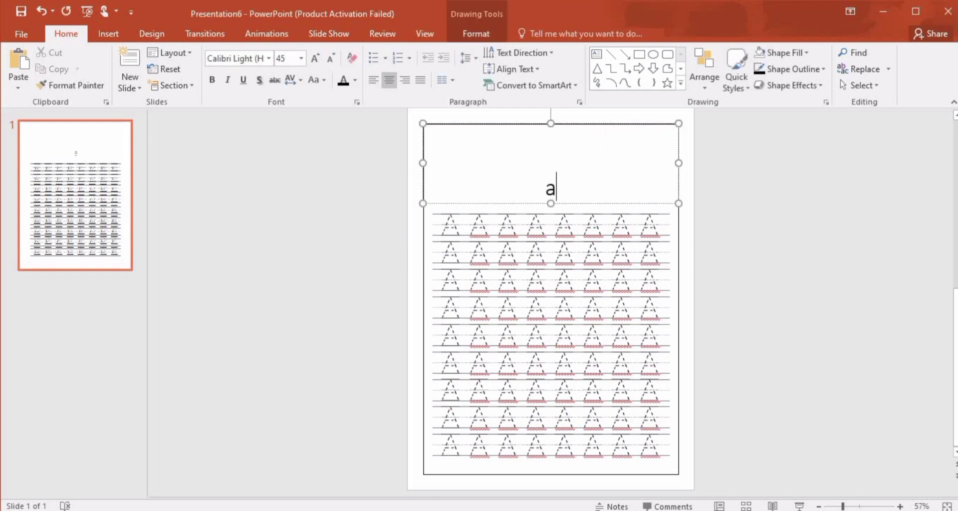
type("r Ant")
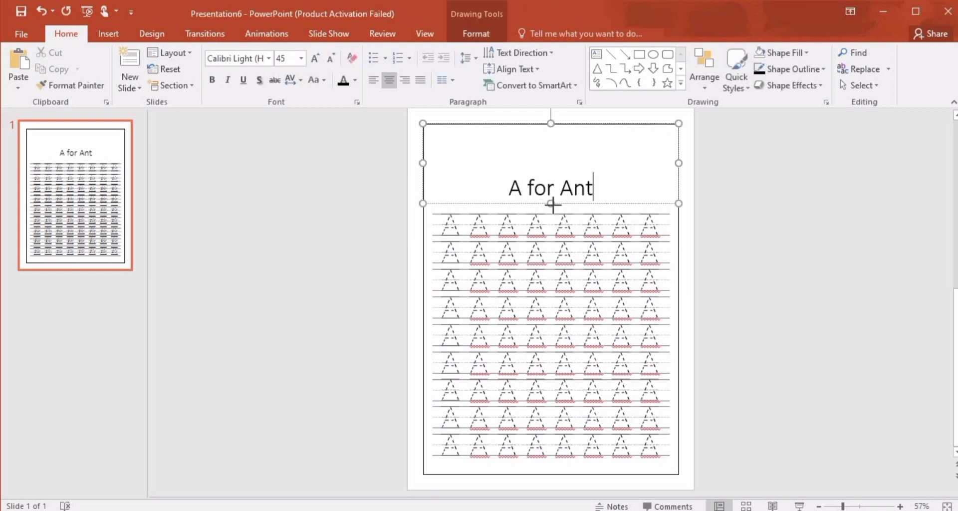
- Shrink the title placeholder around its text and place it in the left part of the title area
left_click_drag(550, 203, 548, 176)
left_click_drag(677, 150, 571, 150)
left_click_drag(498, 124, 514, 158)
- Insert the ant picture SPRING-14 from the SPRING IMAGES folder in File Explorer onto the slide
mouse_move(514, 508)
left_click(460, 469)
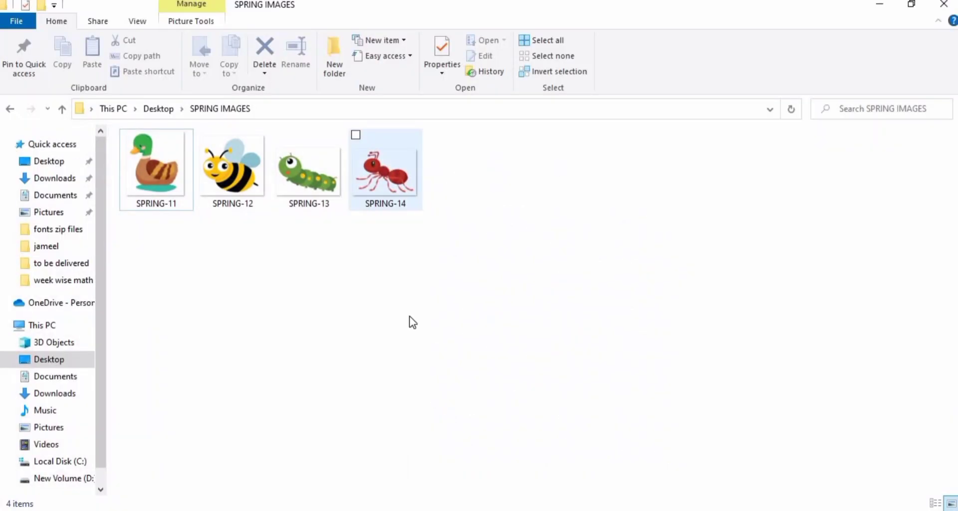
left_click_drag(509, 506, 477, 275)
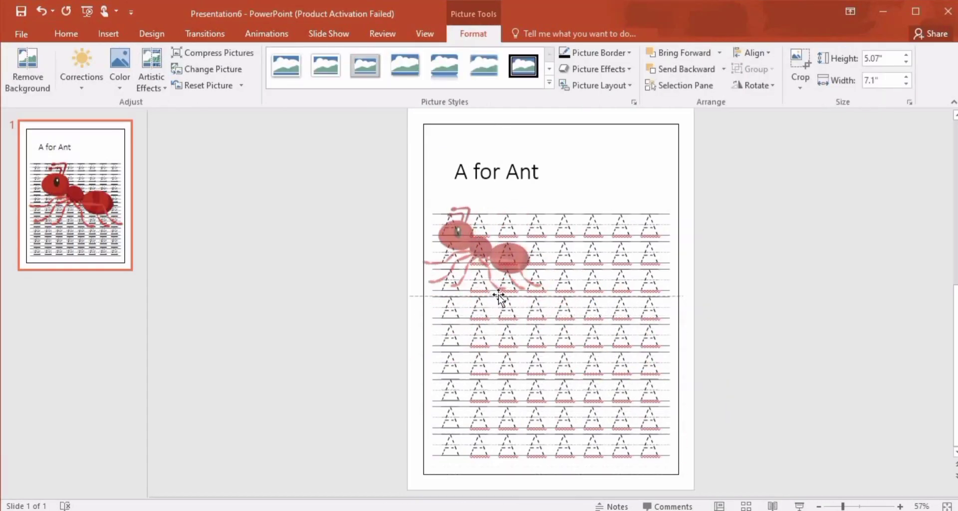
- Scale the ant picture down and place it beside the title in the page's upper-right corner
left_click_drag(498, 297, 616, 214)
left_click_drag(680, 208, 620, 187)
left_click_drag(648, 149, 668, 135)
- Duplicate the finished "A for Ant" slide as a second page
left_click(70, 223)
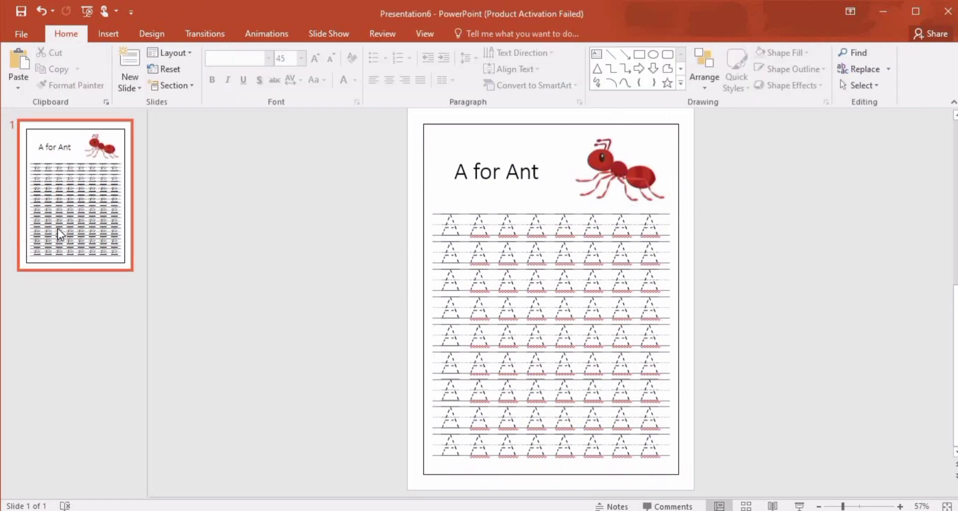
right_click(58, 229)
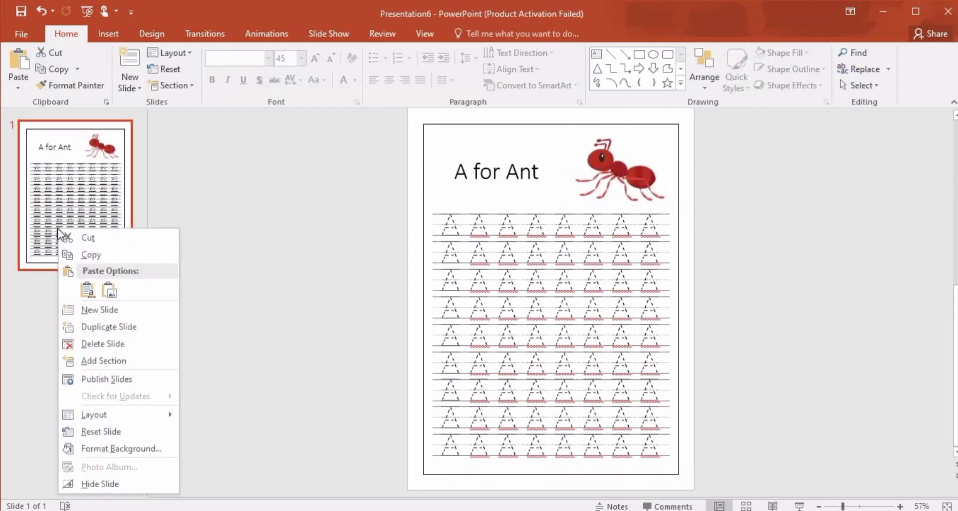
left_click(91, 326)
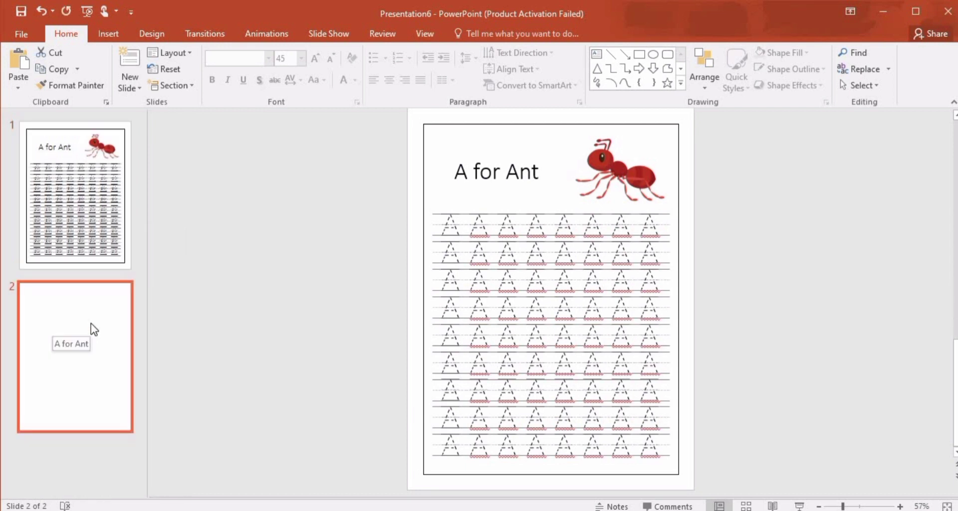
- Change the title on the second slide to "B for Bee"
left_click(471, 175)
key("BackSpace")
type("B")
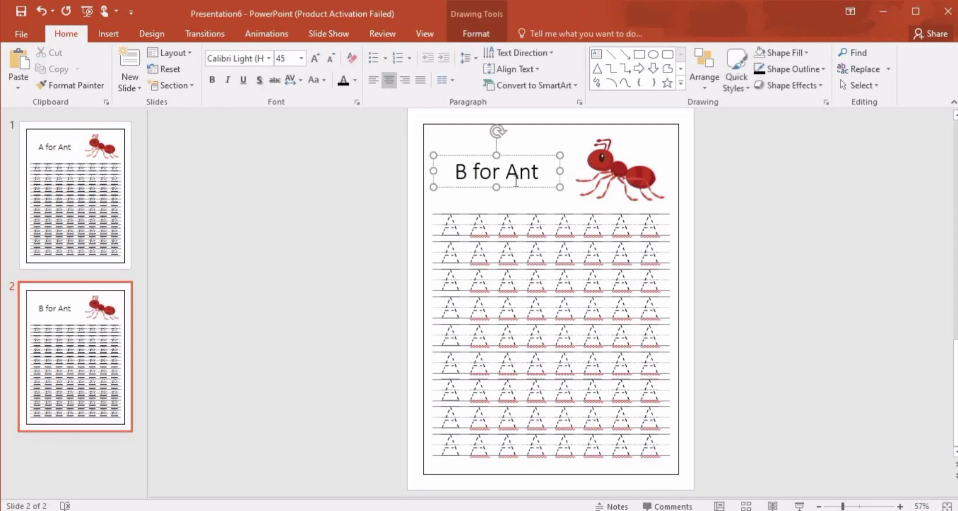
double_click(529, 172)
key("BackSpace")
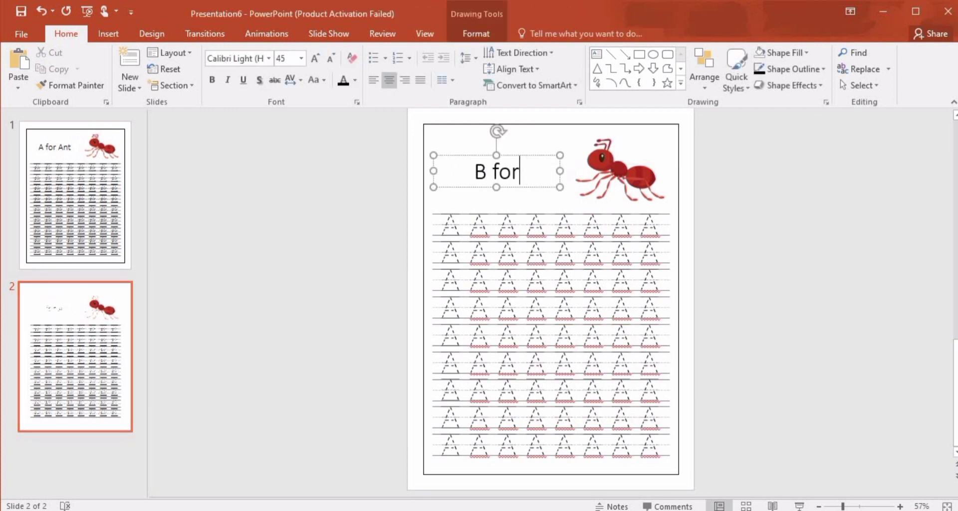
type("Bee")
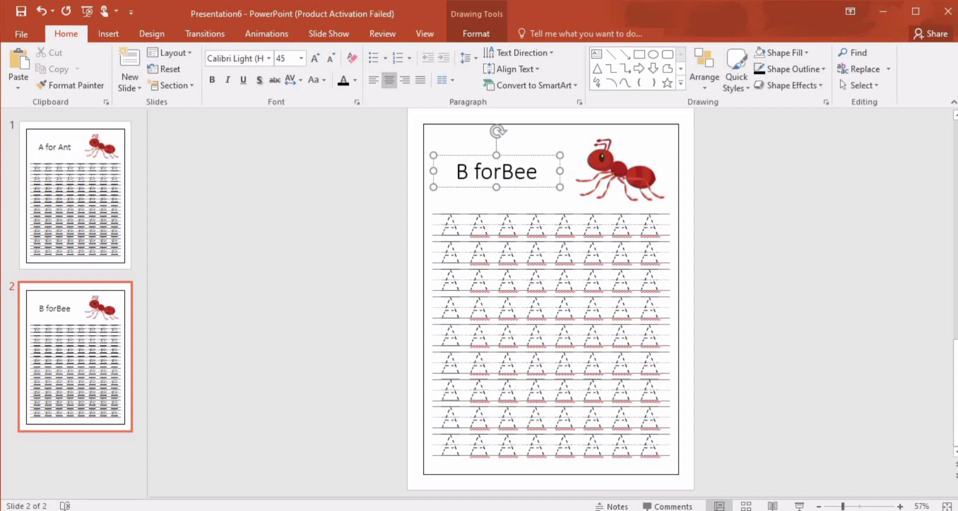
key("Left")
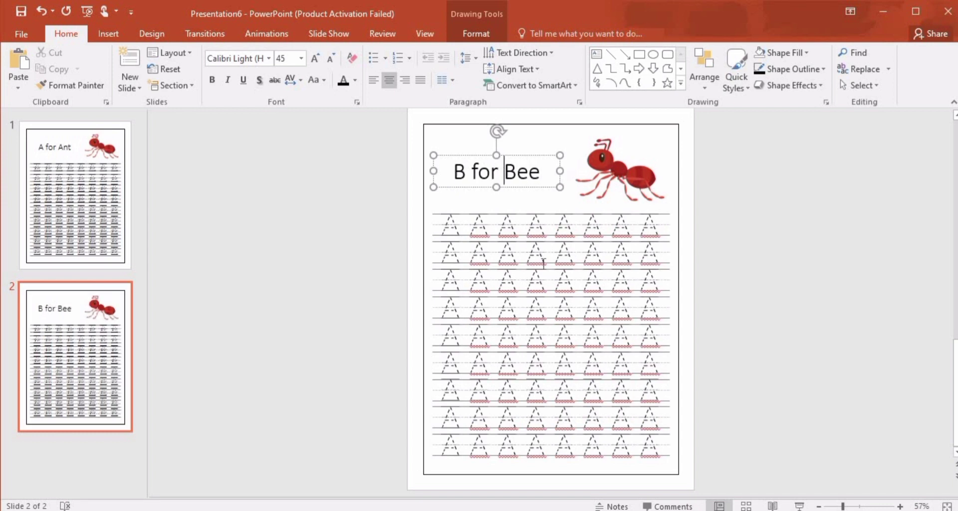
- Replace the letters in the first two tracing rows with nine evenly spaced dotted Bs each
left_click_drag(474, 229, 663, 228)
key("BackSpace")
type("B")
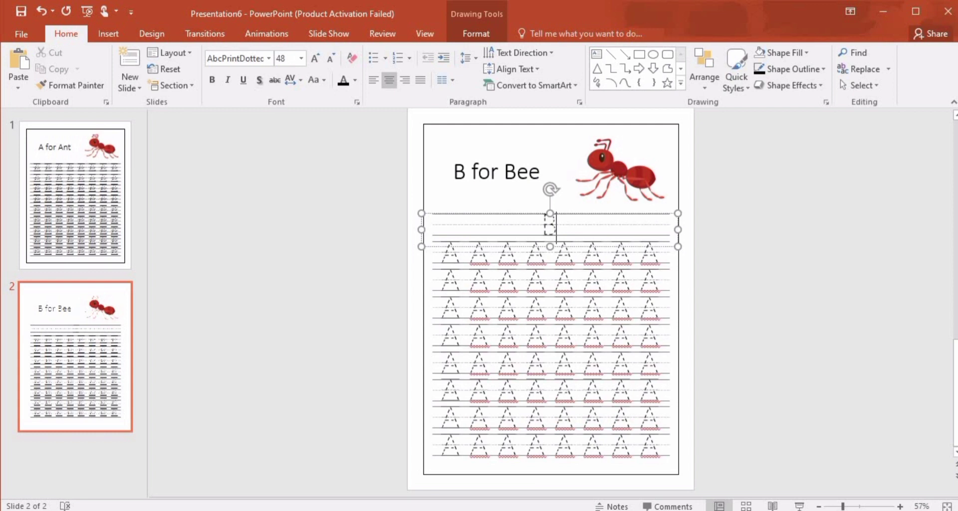
type(" B B B B B B B")
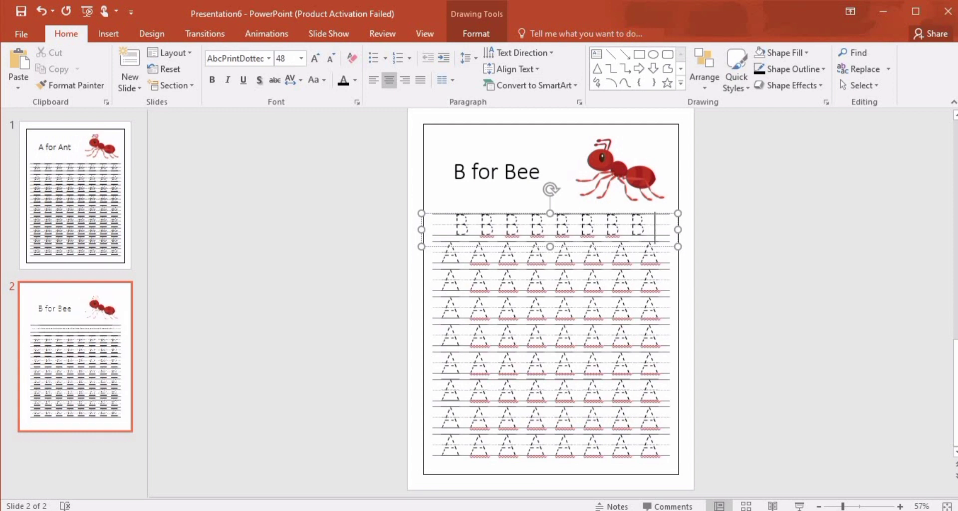
triple_click(456, 252)
type("B B B ")
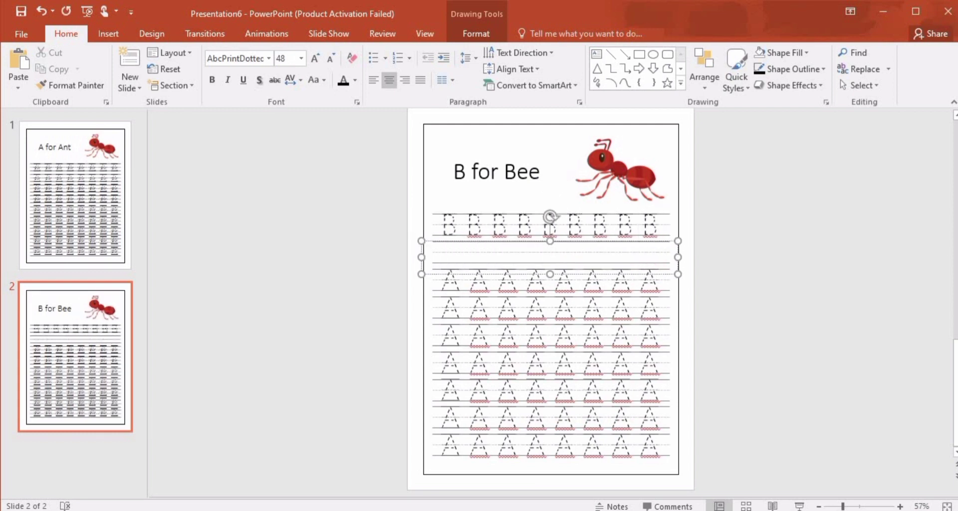
type(" B B B B B B B B")
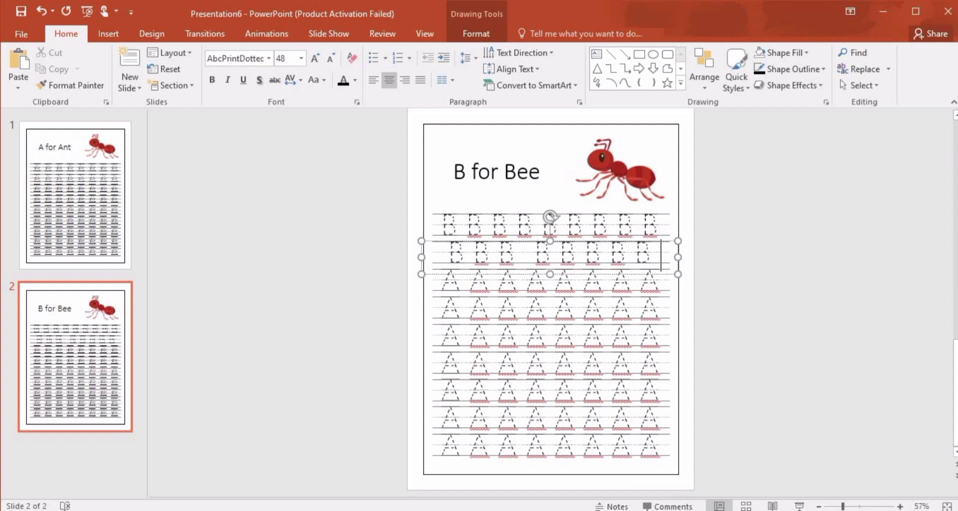
left_click(522, 257)
key("BackSpace")
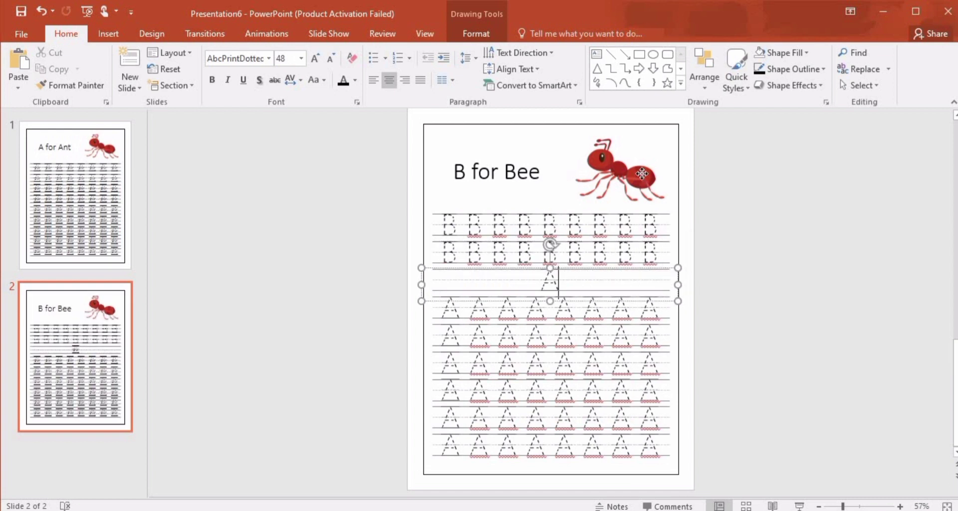
- Replace the ant picture with the bee picture SPRING-12 from the SPRING IMAGES folder, placed beside the title
left_click(621, 172)
key("Delete")
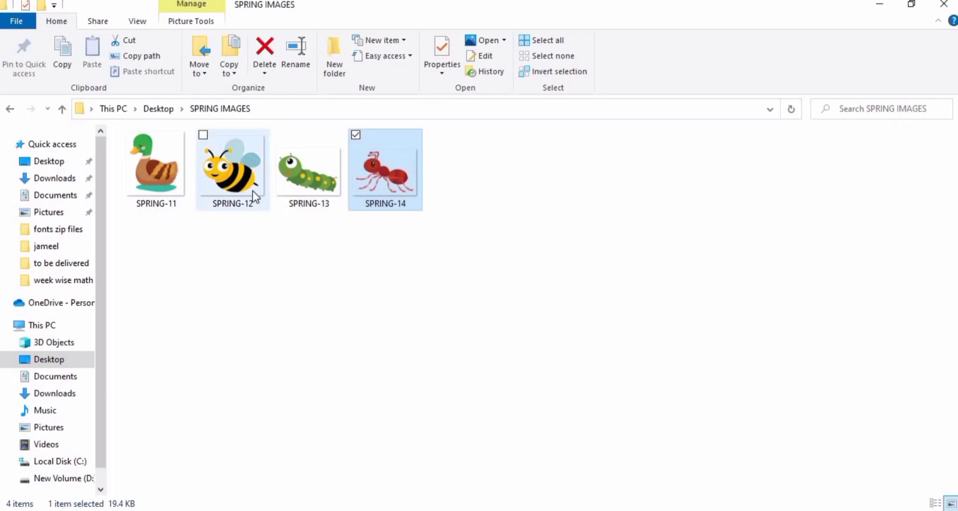
left_click_drag(252, 190, 552, 310)
left_click_drag(491, 257, 631, 173)
- Fill the third and fourth tracing rows with nine spaced dotted Bs in place of the As
double_click(548, 281)
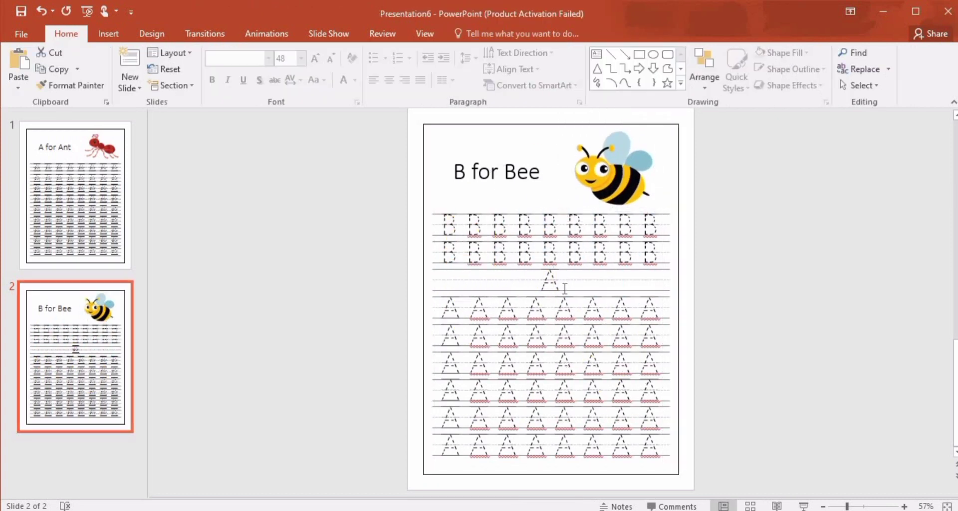
type("BBBB B  B  B  B  B")
left_click_drag(472, 309, 683, 312)
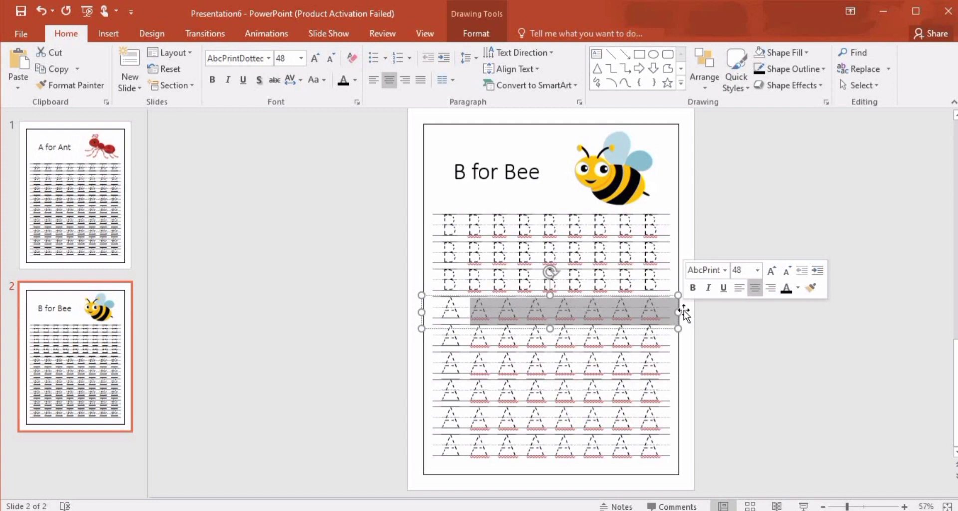
key("BackSpace")
key("BackSpace")
key("BackSpace")
key("BackSpace")
type("B  B  B  B  B  B  B  B  B")
- Replace the As in the fifth and sixth tracing rows with nine spaced dotted Bs per row
left_click_drag(470, 337, 696, 339)
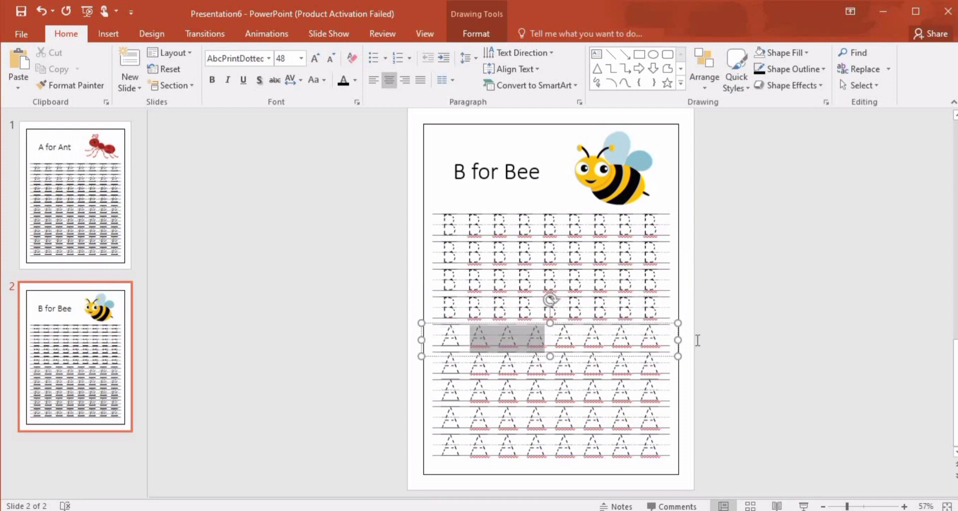
key("BackSpace")
key("BackSpace")
key("BackSpace")
key("BackSpace")
type("B  B  B  B  B  B  B  B  B")
left_click_drag(470, 365, 785, 368)
key("BackSpace")
key("BackSpace")
key("BackSpace")
key("BackSpace")
type("B  B  B  B  B  B  B  B  B")
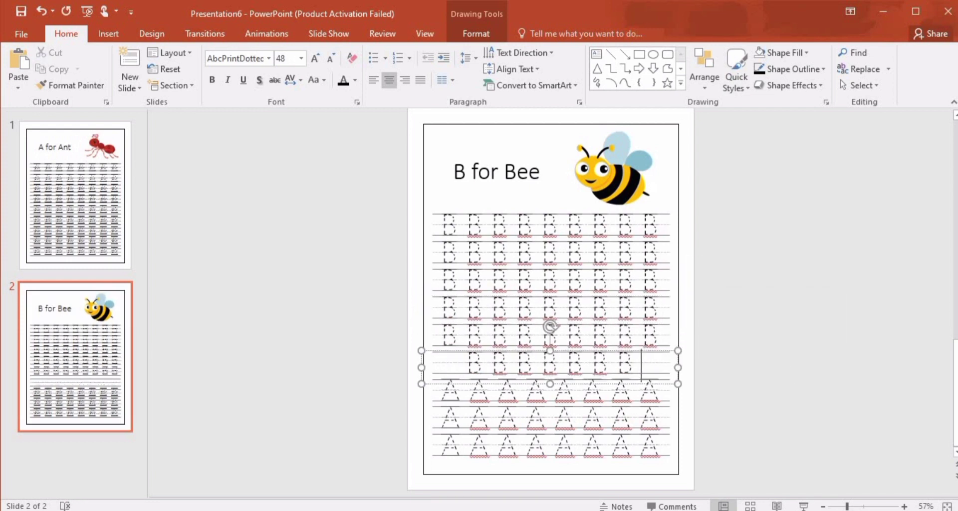
- Replace the As in the last three tracing rows with nine spaced dotted Bs per row
left_click_drag(470, 392, 699, 393)
key("BackSpace")
key("BackSpace")
key("BackSpace")
key("BackSpace")
type("BBBBBBBBB")
key("Escape")
key("Tab")
key("Return")
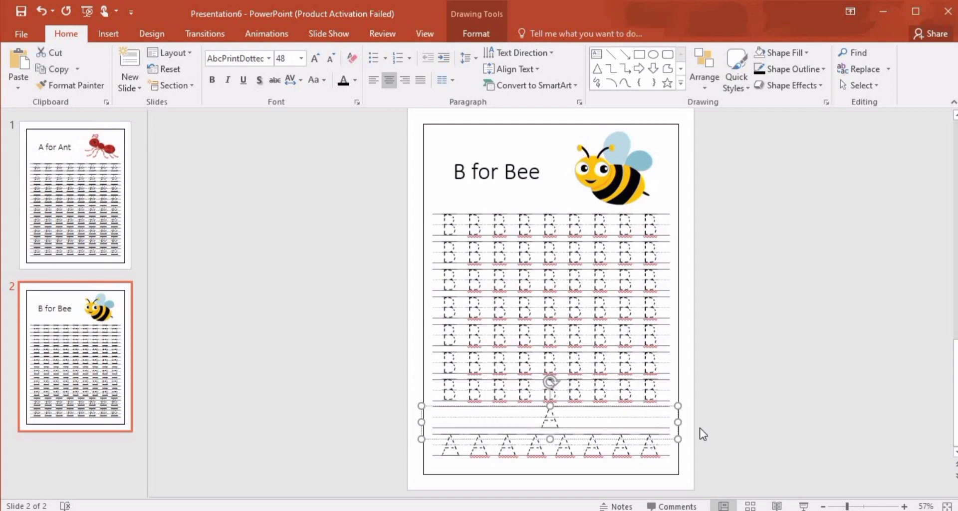
type("BBBBBBBBB")
key("Escape")
key("Tab")
key("Return")
type("BBBBBBBBB")
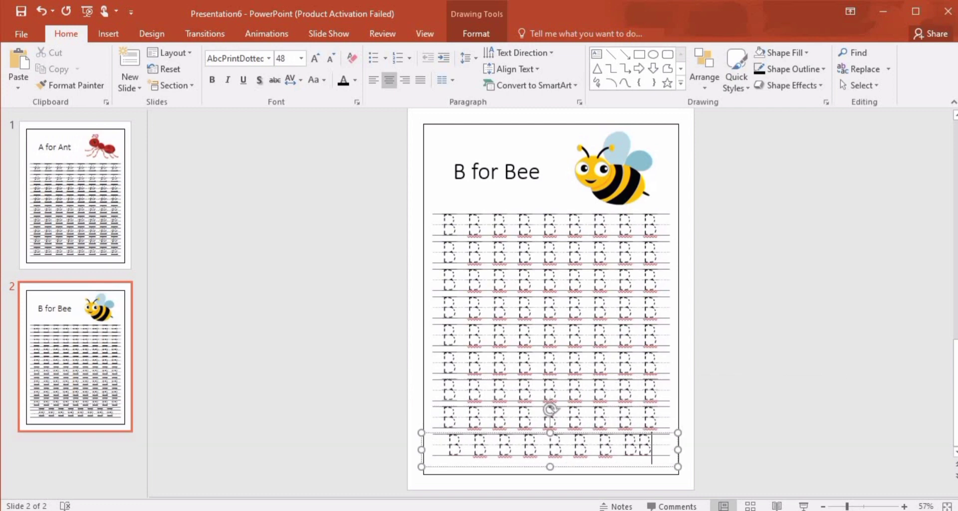
key("Escape")
key("Escape")
- Export the presentation to the Desktop as a PDF named ABC TRACING, replacing the existing file
left_click(22, 33)
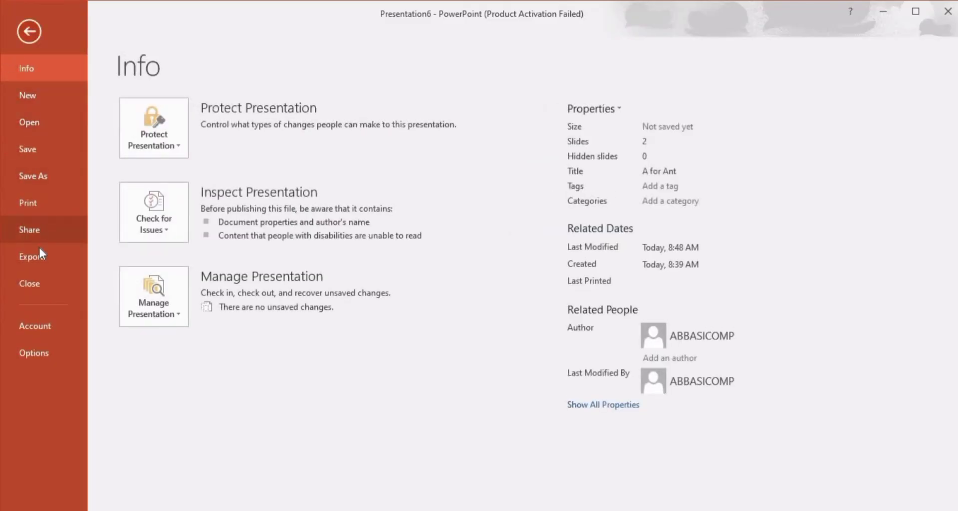
left_click(58, 255)
left_click(342, 216)
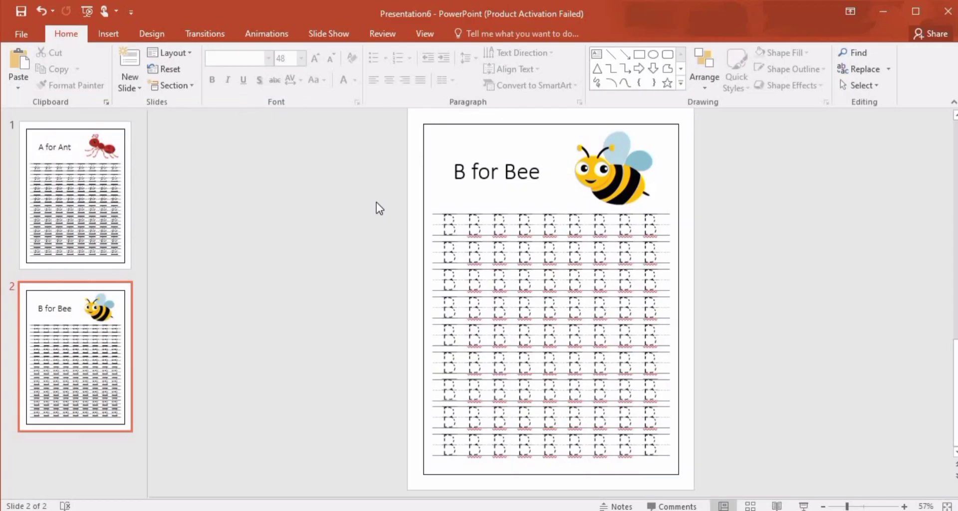
key("BackSpace")
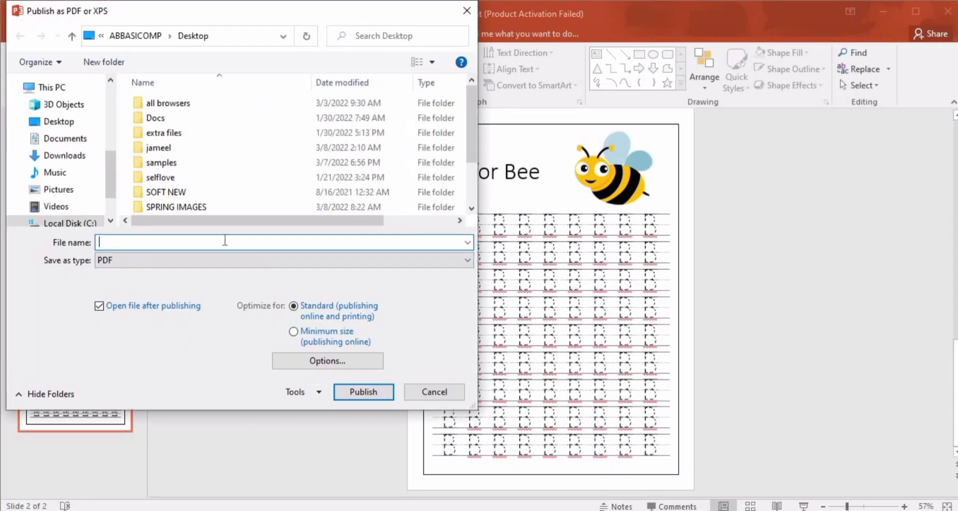
type("ABC TRACING")
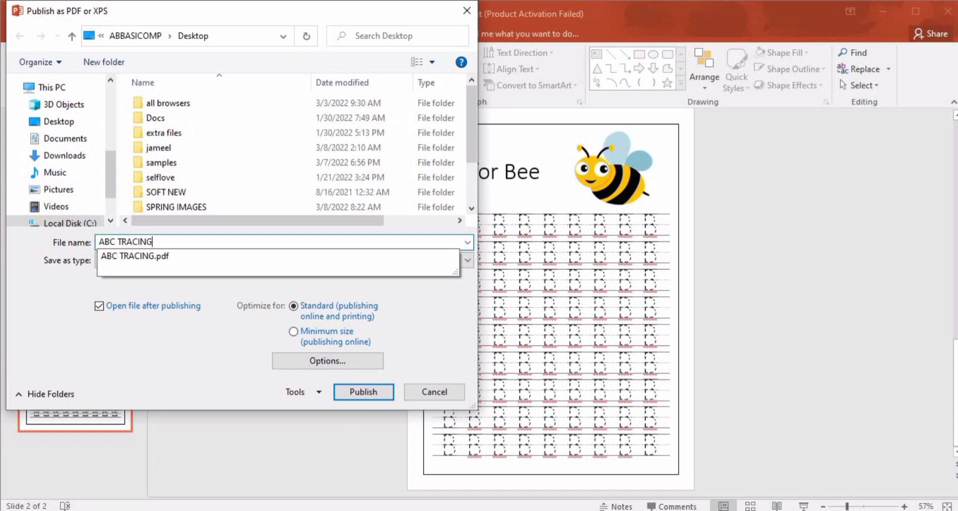
key("Return")
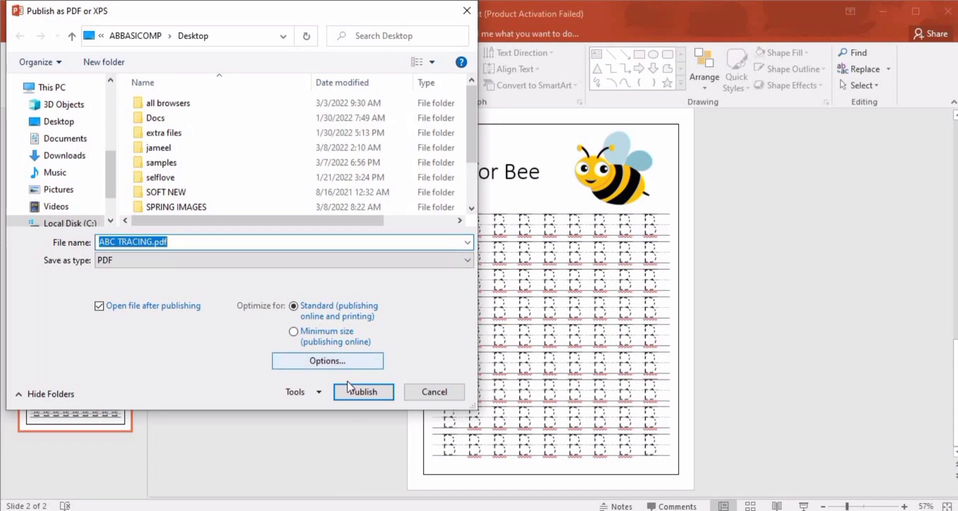
left_click(352, 390)
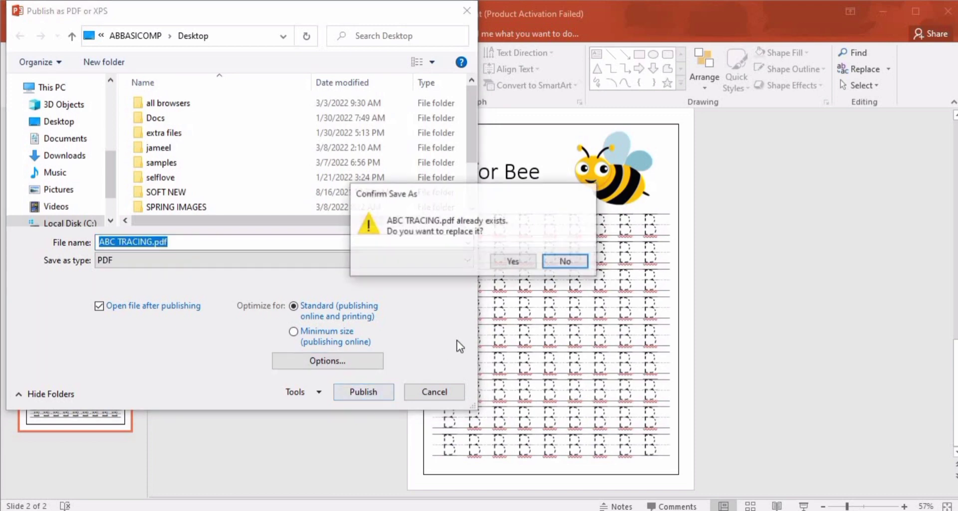
left_click(513, 261)
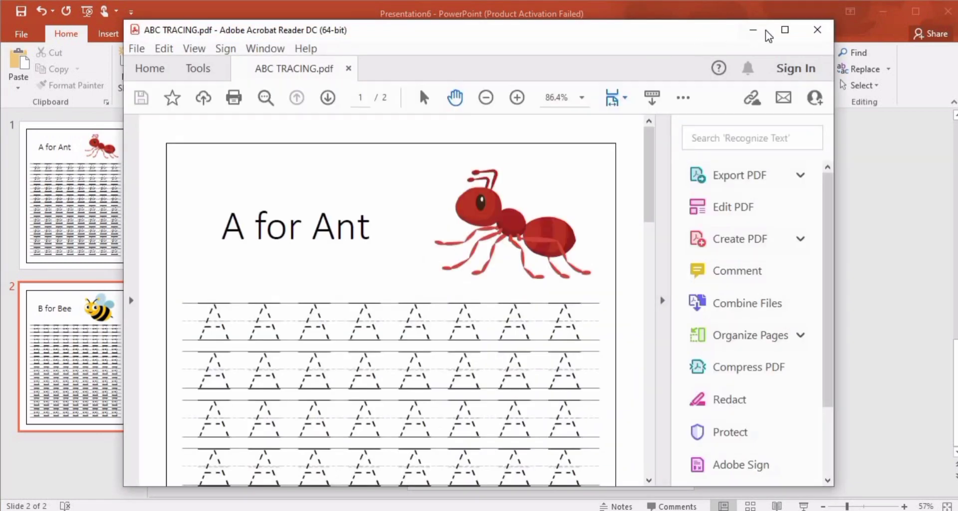
- Maximize the exported PDF in Acrobat Reader, fit a whole page in the window and view the second page
left_click(782, 31)
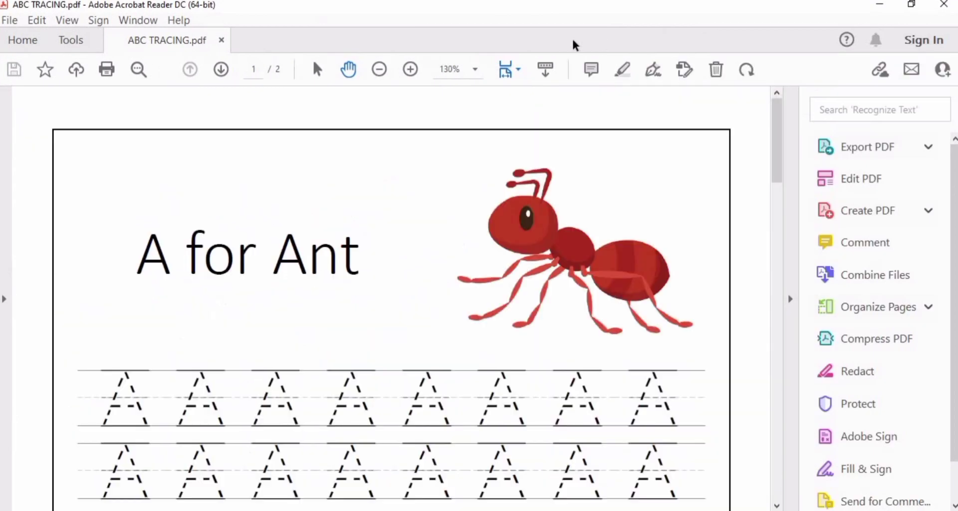
left_click(518, 71)
left_click(558, 115)
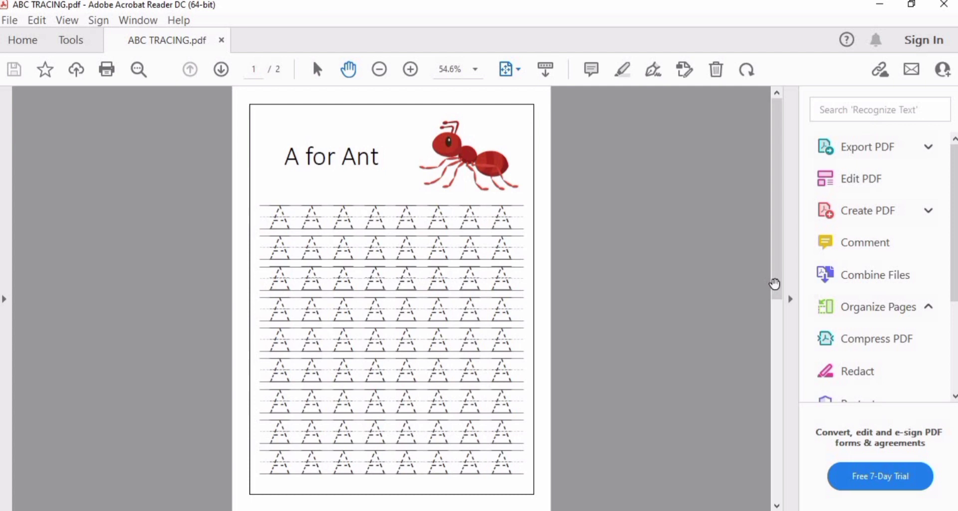
left_click(781, 307)
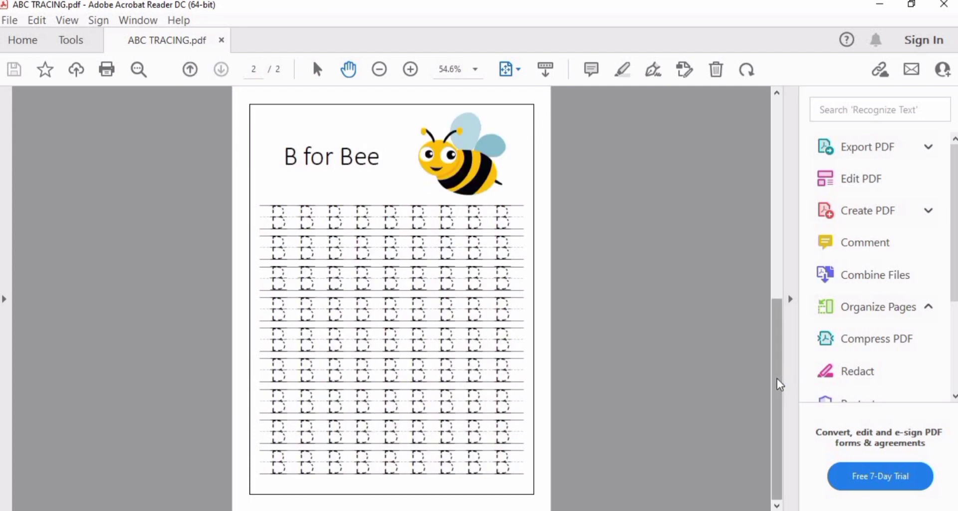
- Switch back to Presentation6 in PowerPoint, add two duplicates of the "B for Bee" slide and select the first slide
left_click(544, 508)
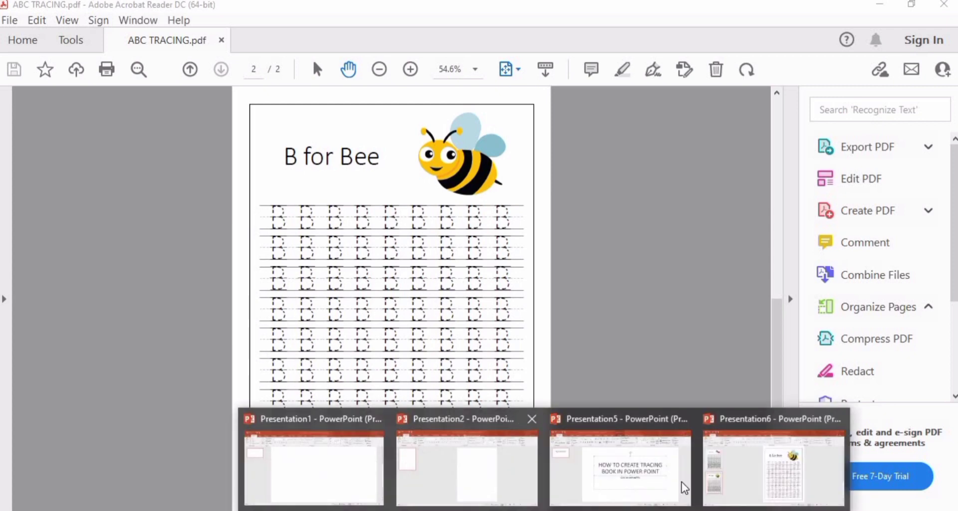
left_click(776, 466)
key("ctrl+d")
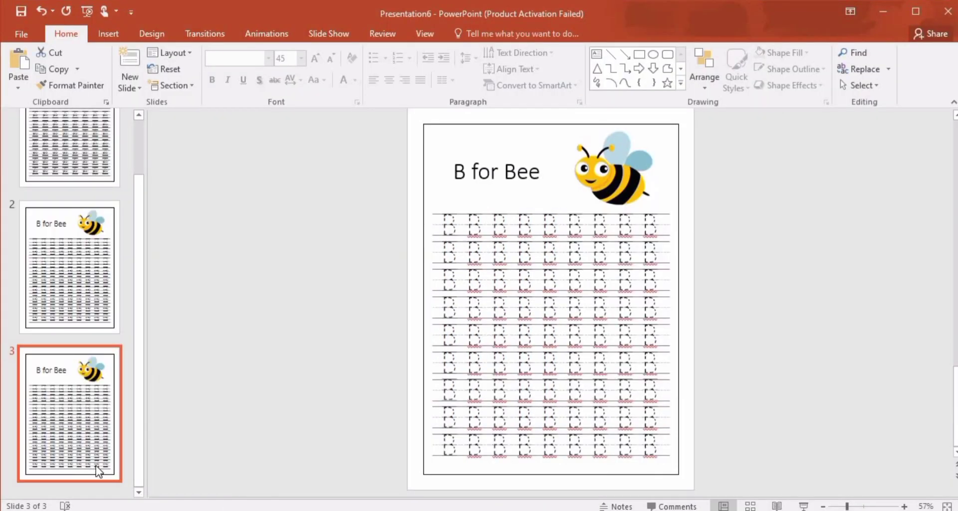
right_click(120, 397)
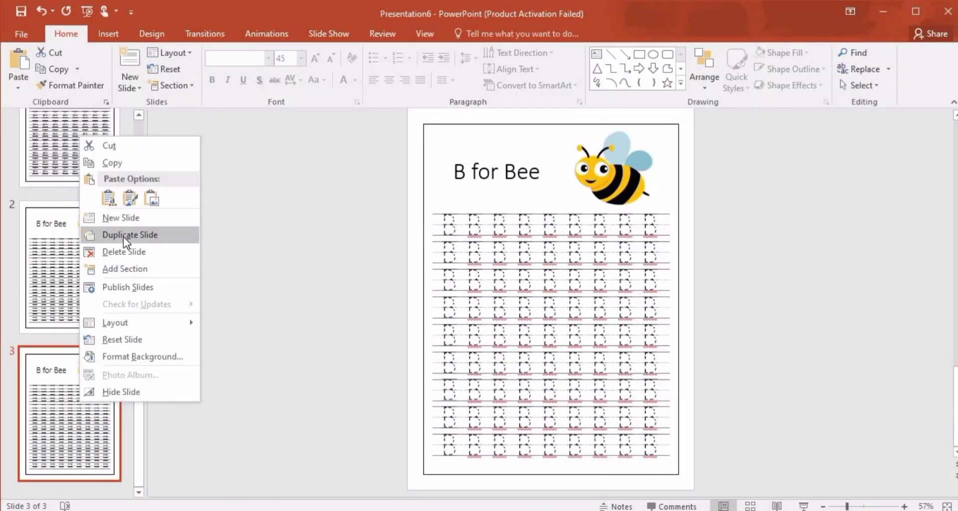
left_click(127, 233)
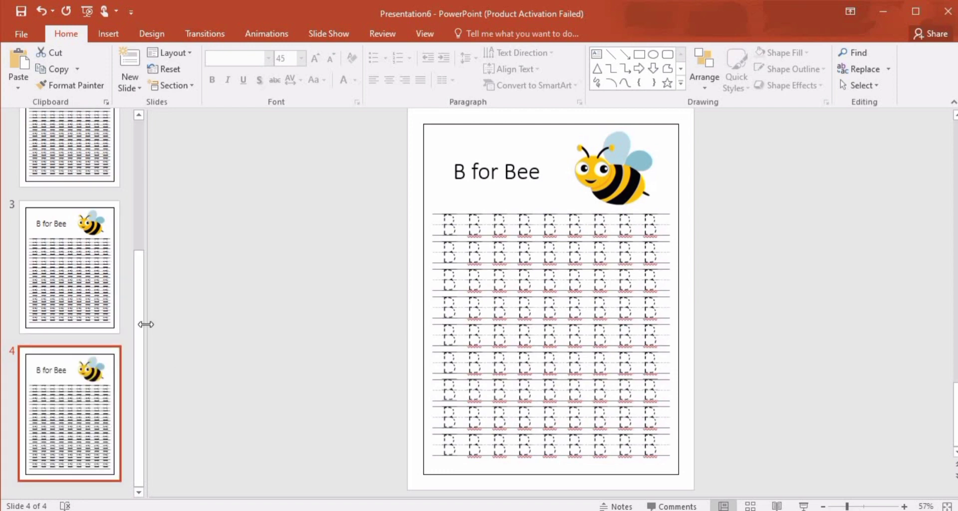
left_click_drag(141, 336, 144, 184)
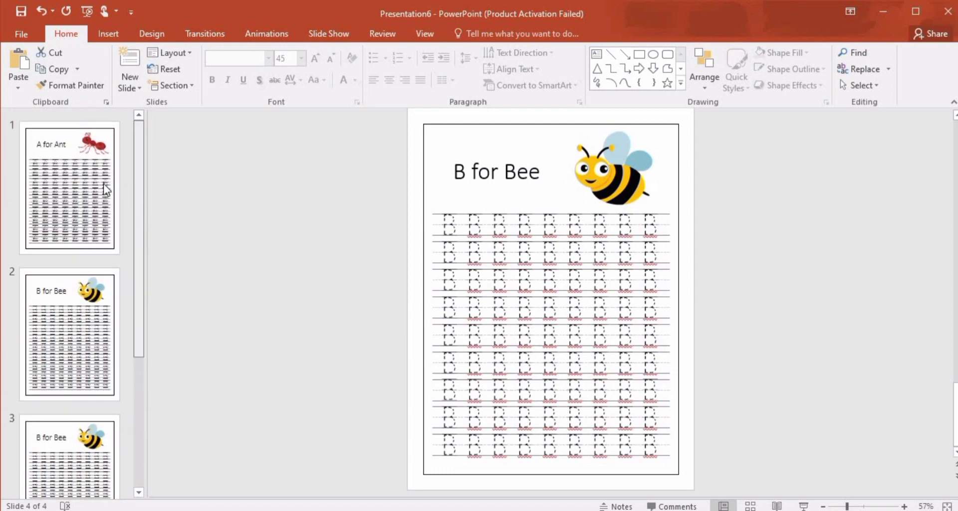
left_click(83, 184)
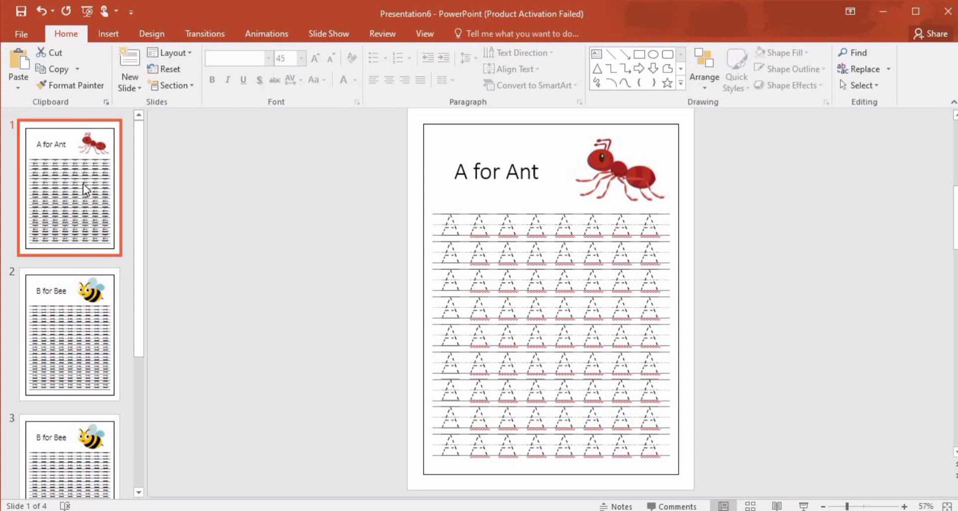